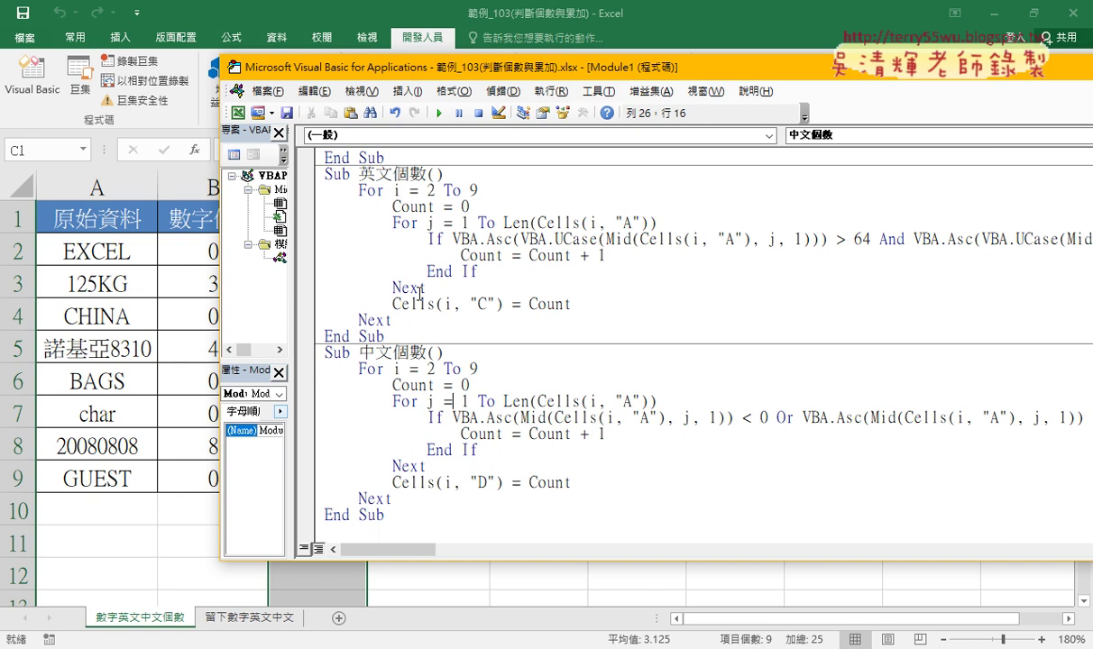
Highlight UCase, the < 0 test and Or in the letter and Chinese count conditions.
{"action": "double_click", "coordinate": [569, 239]}
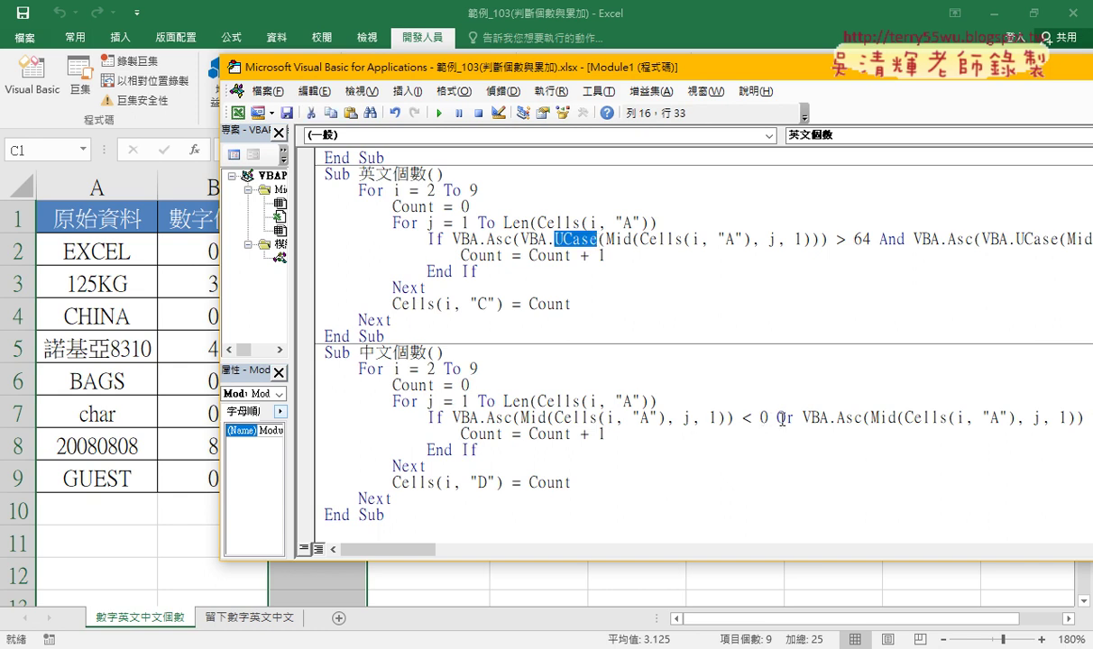
{"action": "left_click_drag", "start_coordinate": [741, 418], "coordinate": [767, 419]}
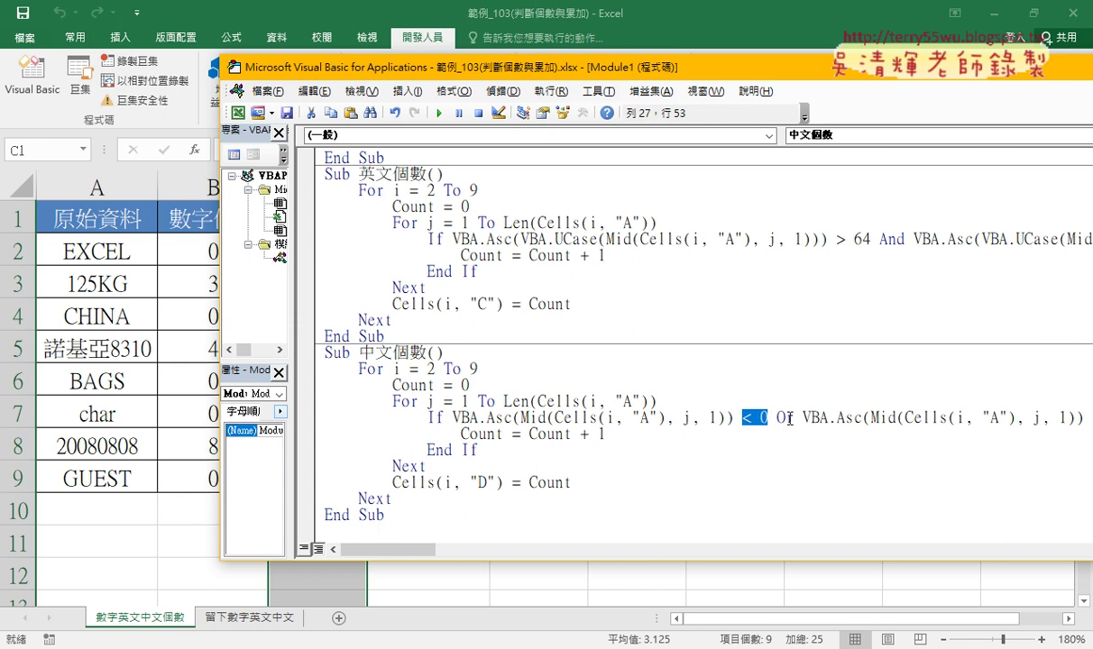
{"action": "double_click", "coordinate": [781, 418]}
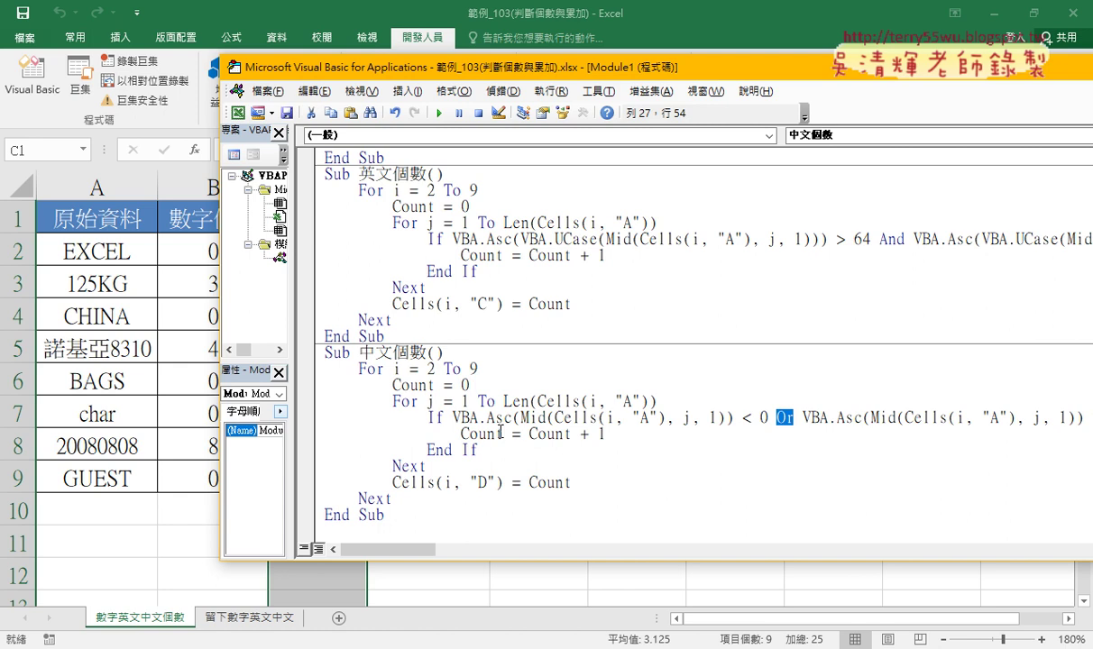
Switch to the 留下數字英文中文 sheet and zoom in.
{"action": "left_click", "coordinate": [181, 595]}
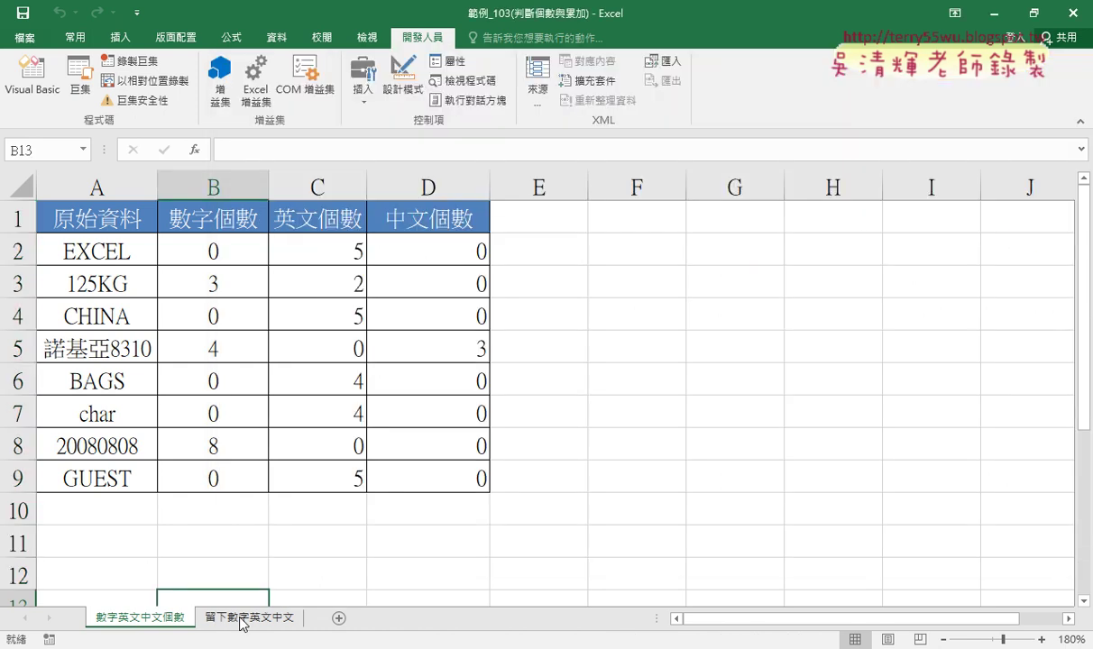
{"action": "left_click", "coordinate": [242, 619]}
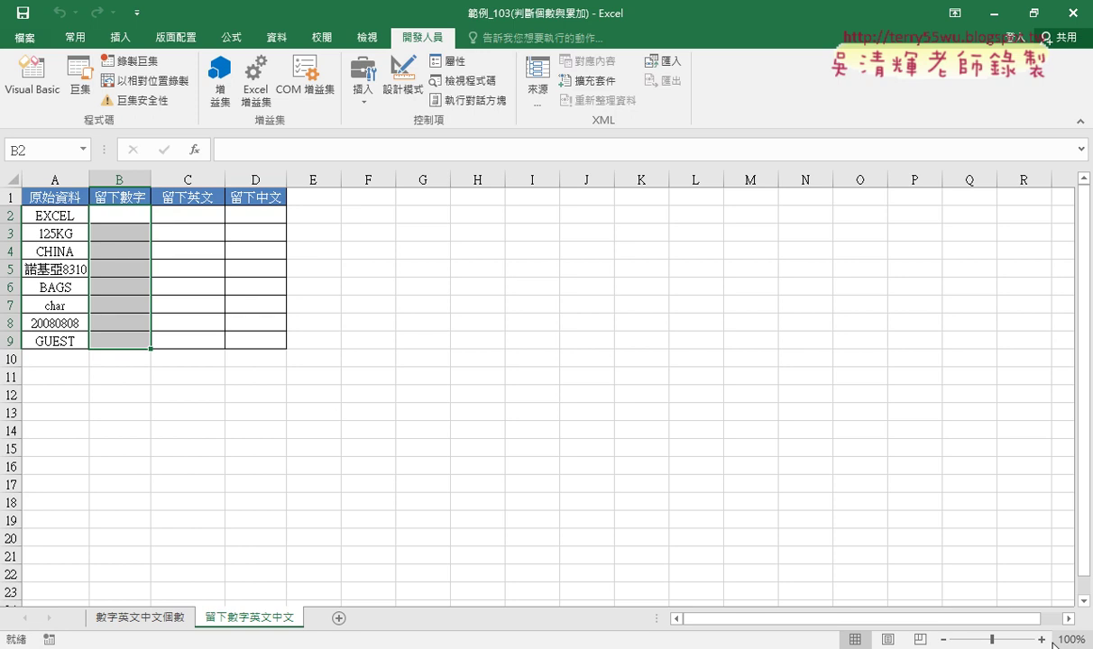
{"action": "scroll", "coordinate": [1052, 643], "scroll_direction": "up", "scroll_amount": 4}
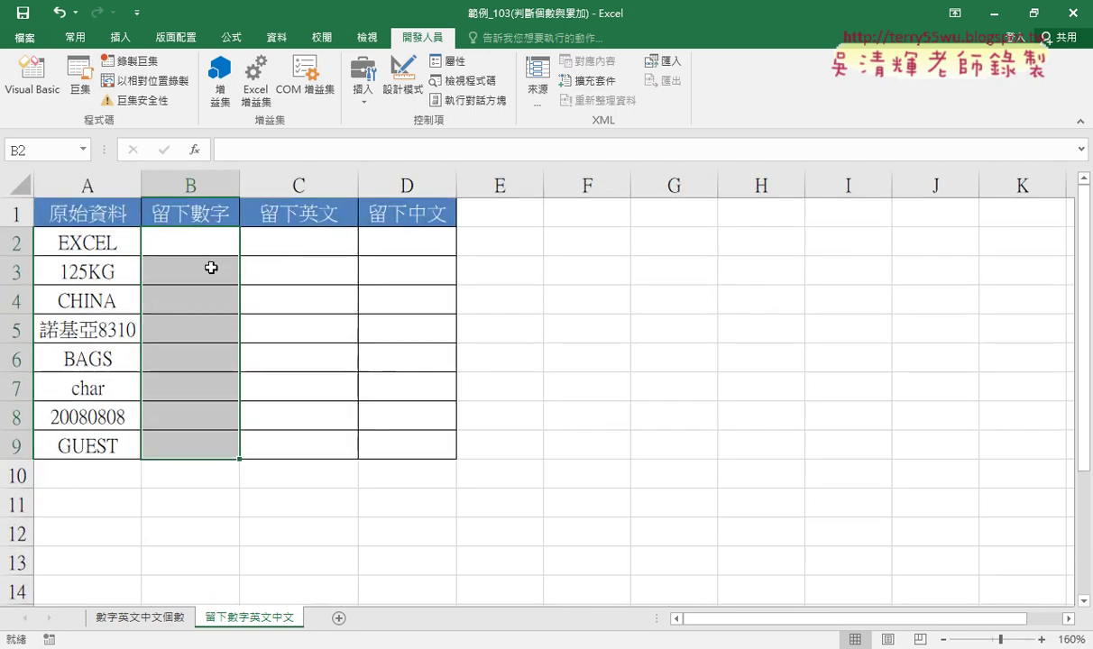
Point out the empty 留下數字, 留下英文 and 留下中文 columns B–D, then reopen the VBA code.
{"action": "left_click", "coordinate": [210, 256]}
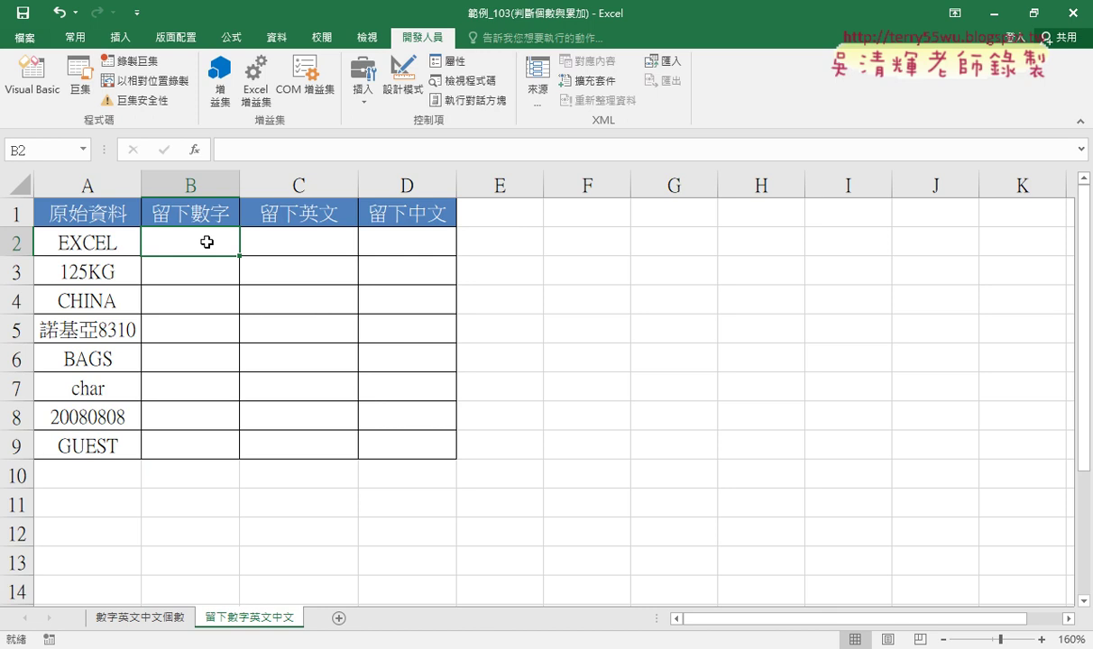
{"action": "left_click", "coordinate": [292, 244]}
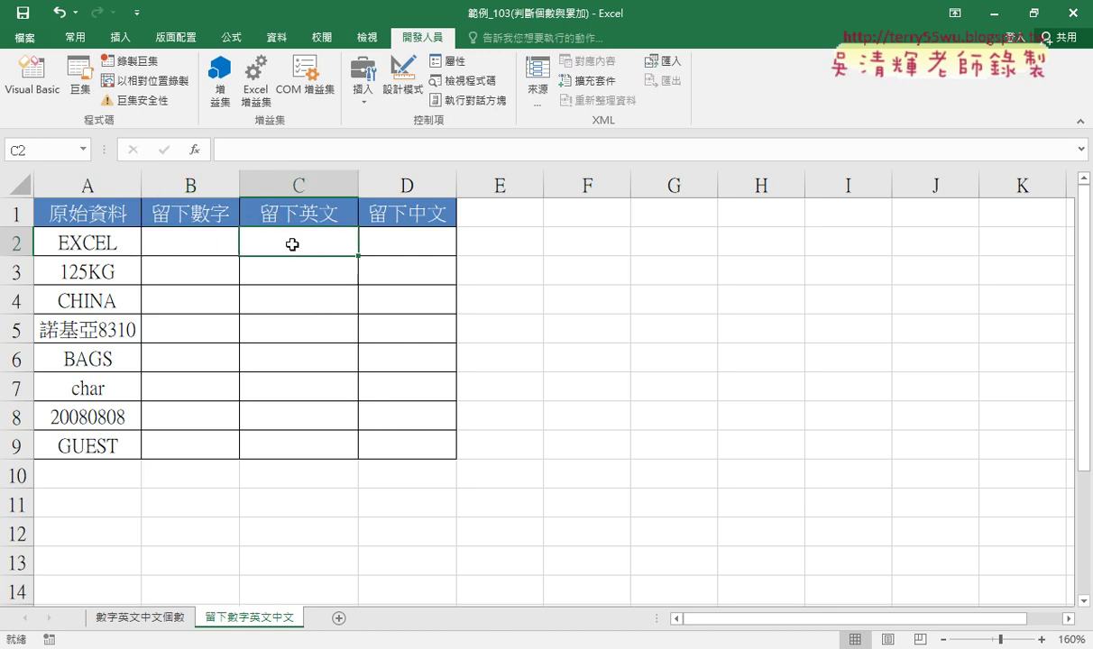
{"action": "left_click", "coordinate": [425, 234]}
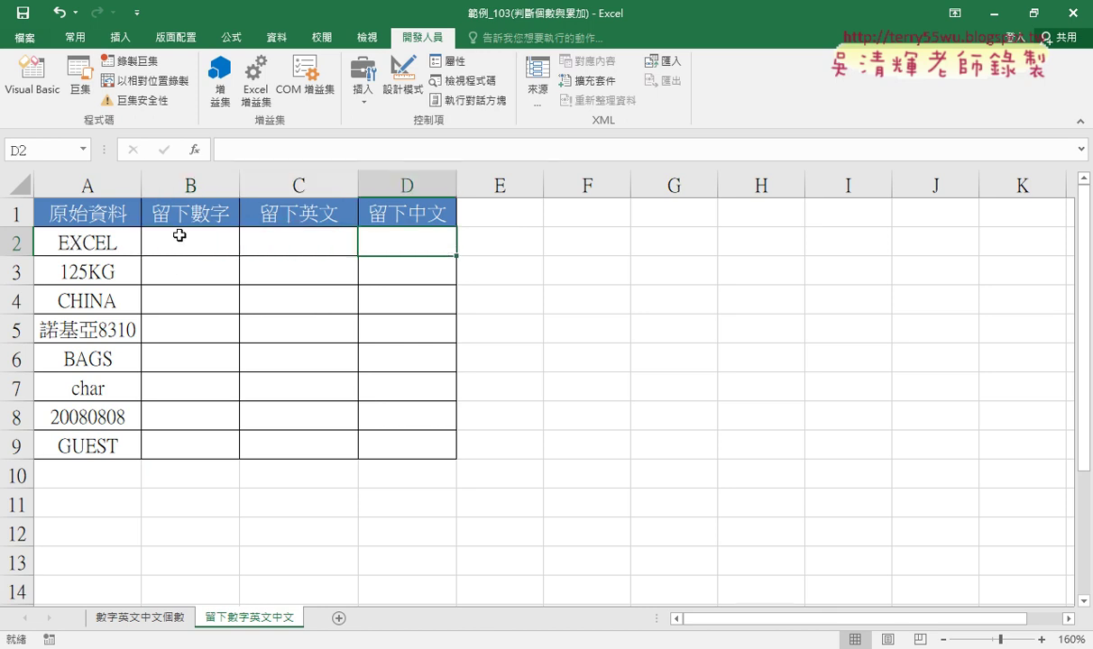
{"action": "left_click", "coordinate": [176, 186]}
{"action": "left_click", "coordinate": [253, 184]}
{"action": "left_click", "coordinate": [423, 187]}
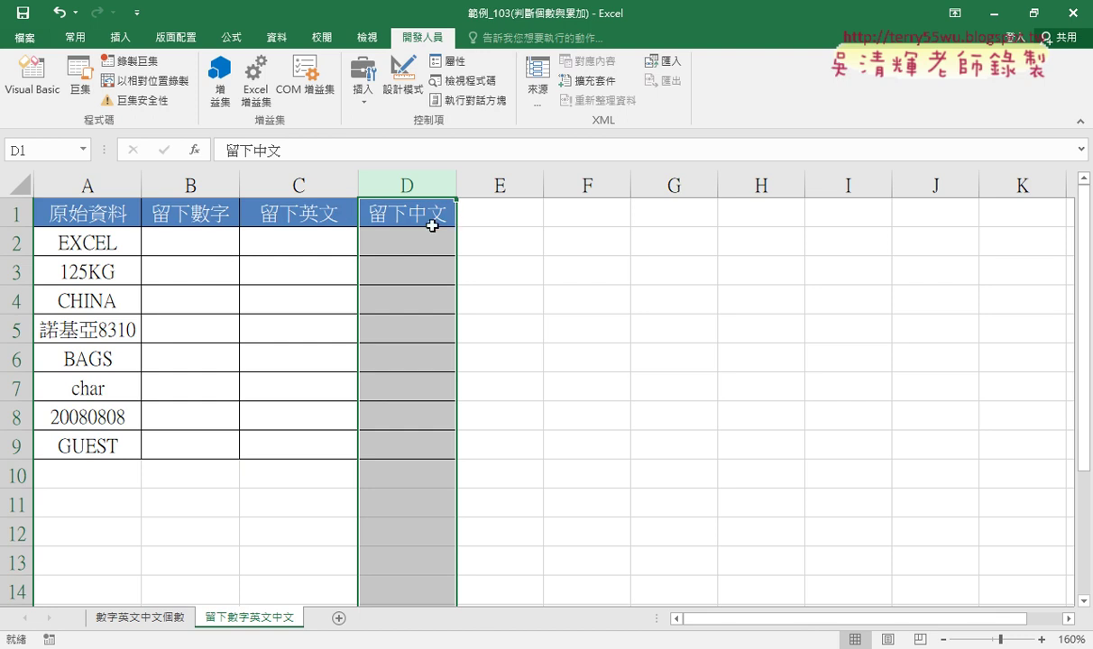
{"action": "left_click", "coordinate": [43, 85]}
Select the whole Sub 數字個數() procedure down to its End Sub in Module1.
{"action": "scroll", "coordinate": [401, 323], "scroll_direction": "up", "scroll_amount": 3}
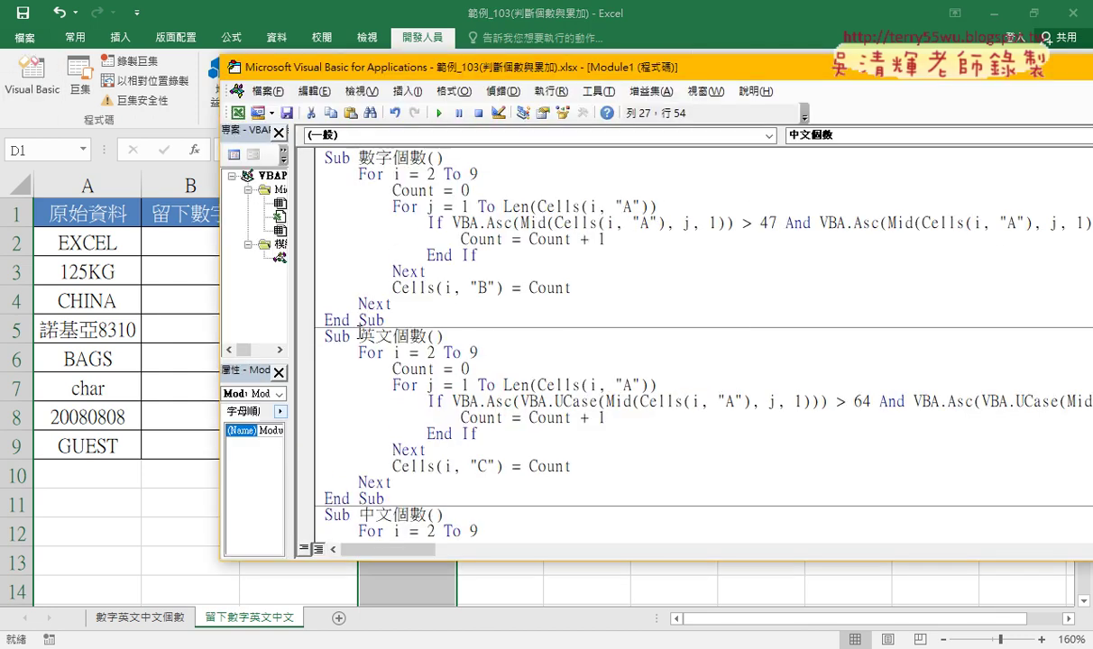
{"action": "left_click_drag", "start_coordinate": [401, 322], "coordinate": [325, 158]}
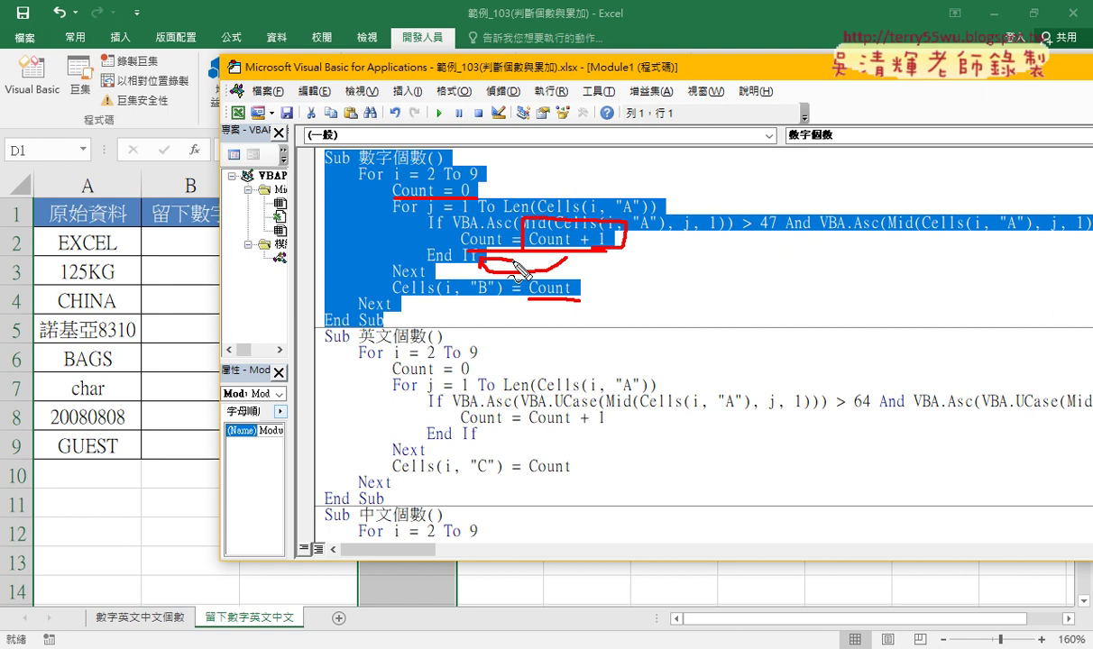
{"action": "key", "text": "Escape"}
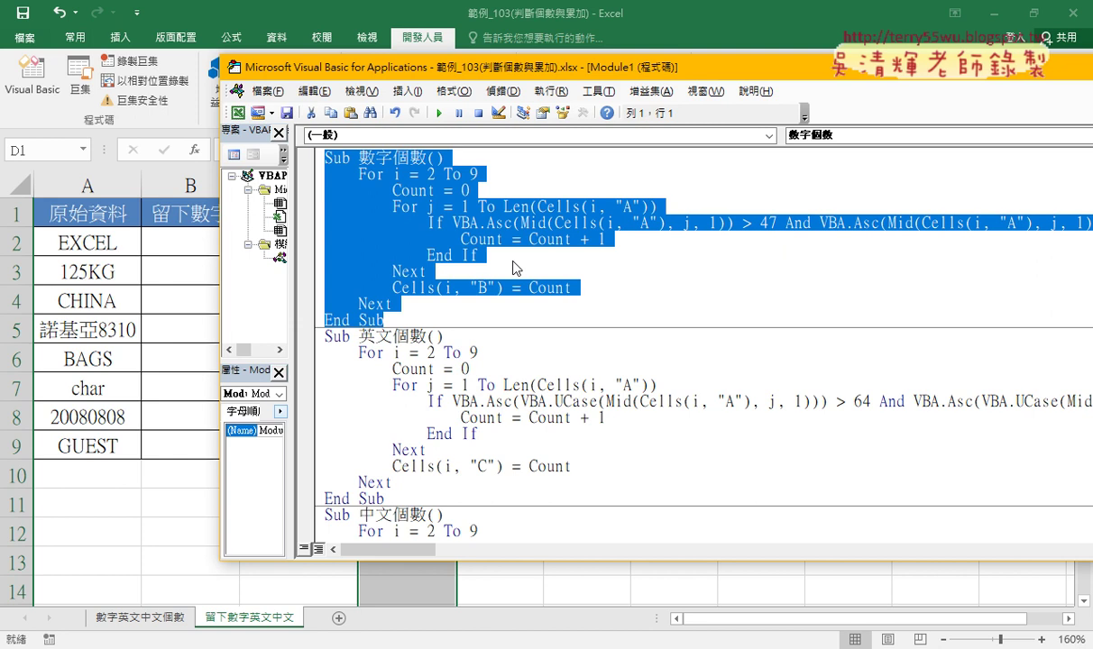
Copy the 數字個數 macro and paste it below the module's last End Sub.
{"action": "right_click", "coordinate": [339, 208]}
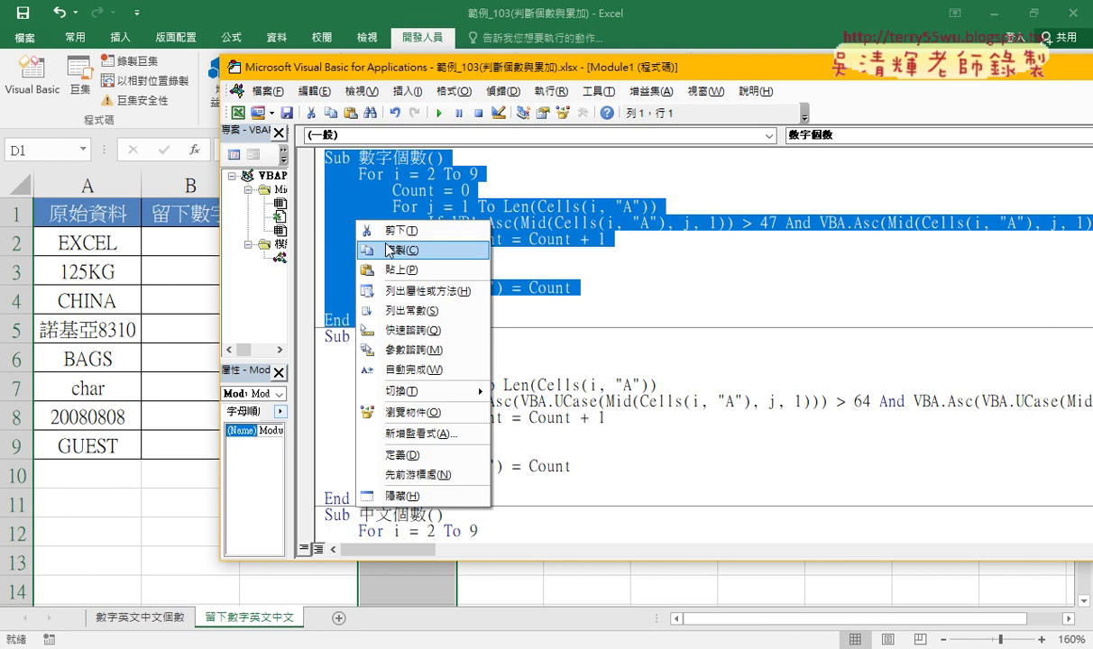
{"action": "left_click", "coordinate": [374, 238]}
{"action": "scroll", "coordinate": [402, 289], "scroll_direction": "down", "scroll_amount": 3}
{"action": "left_click", "coordinate": [335, 527]}
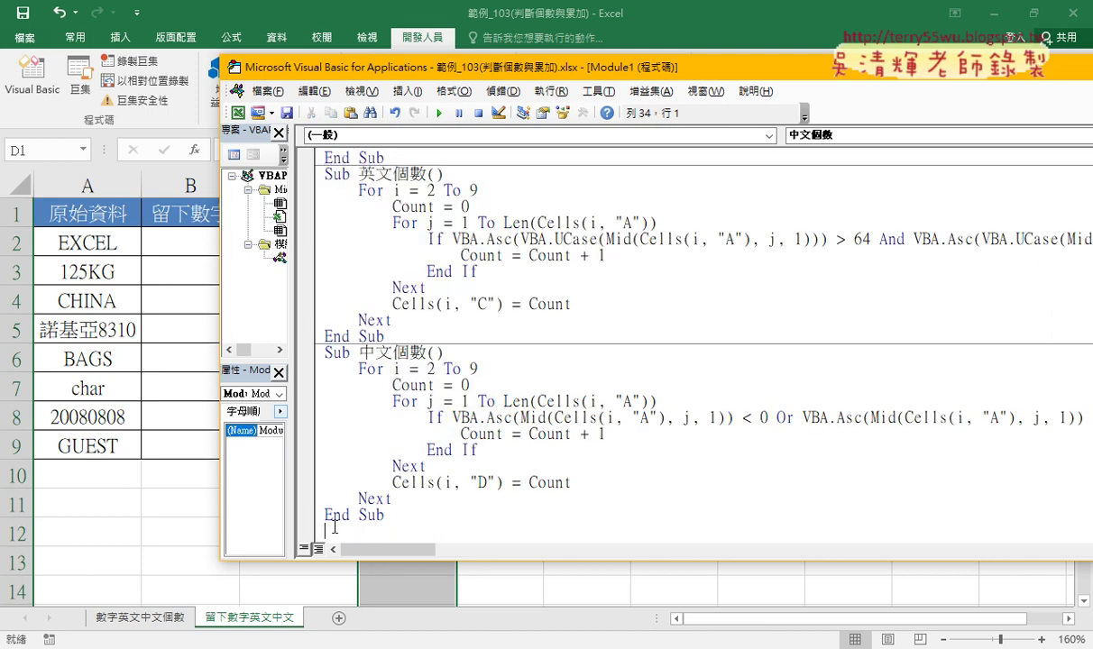
{"action": "key", "text": "ctrl+v"}
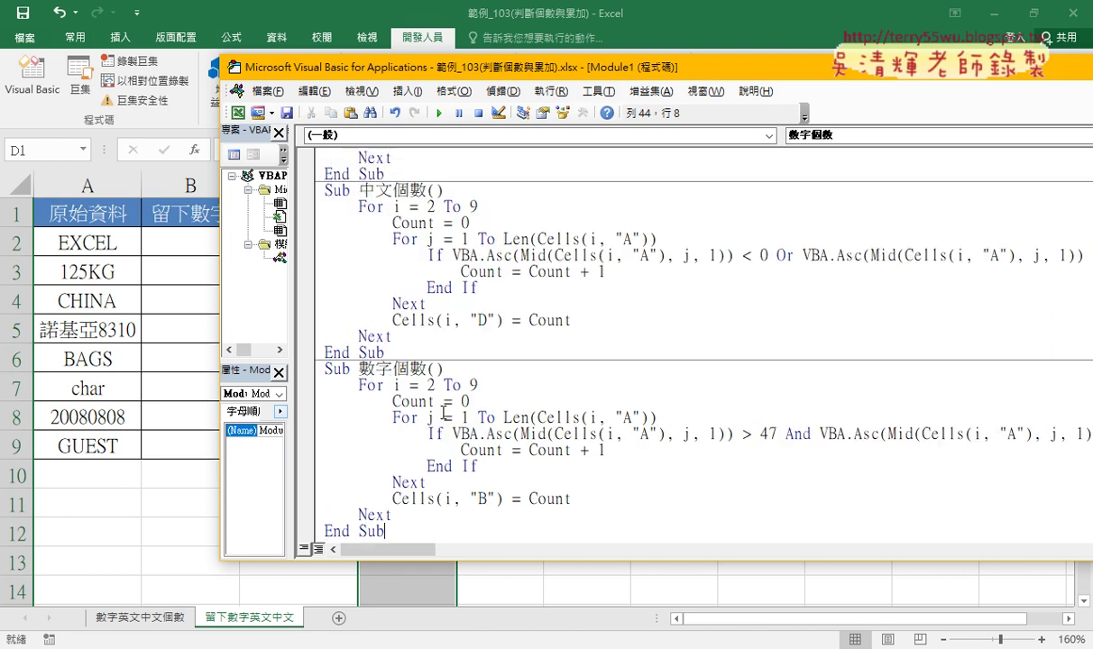
Rename the pasted macro from 數字個數 to 留下數字.
{"action": "left_click_drag", "start_coordinate": [398, 373], "coordinate": [429, 370]}
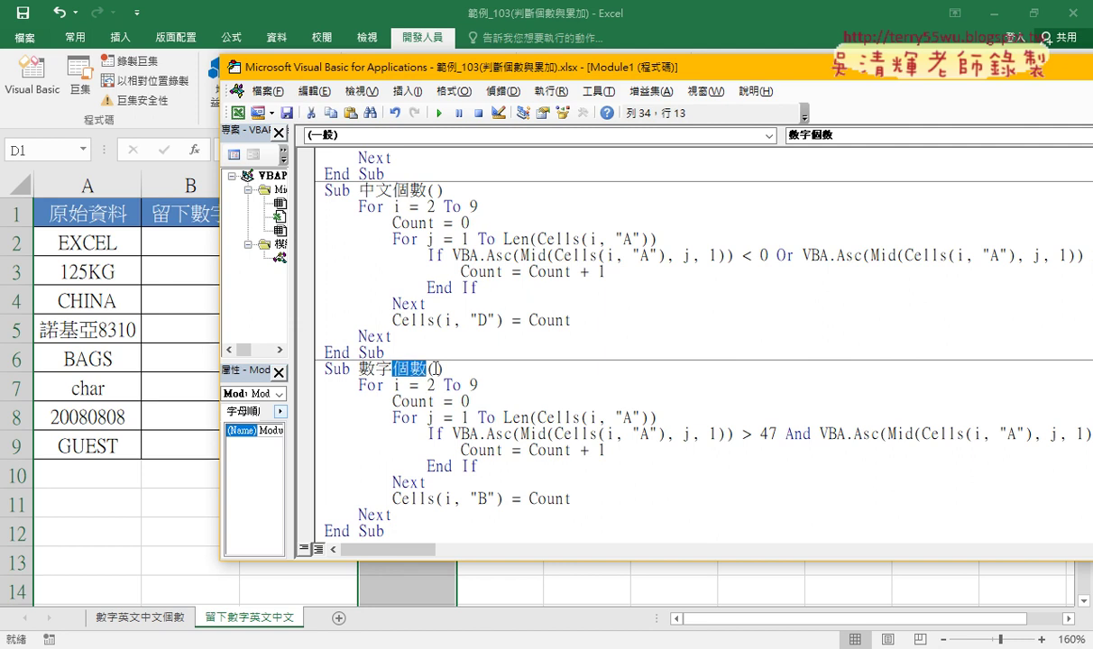
{"action": "key", "text": "Delete"}
{"action": "key", "text": "Left"}
{"action": "key", "text": "Left"}
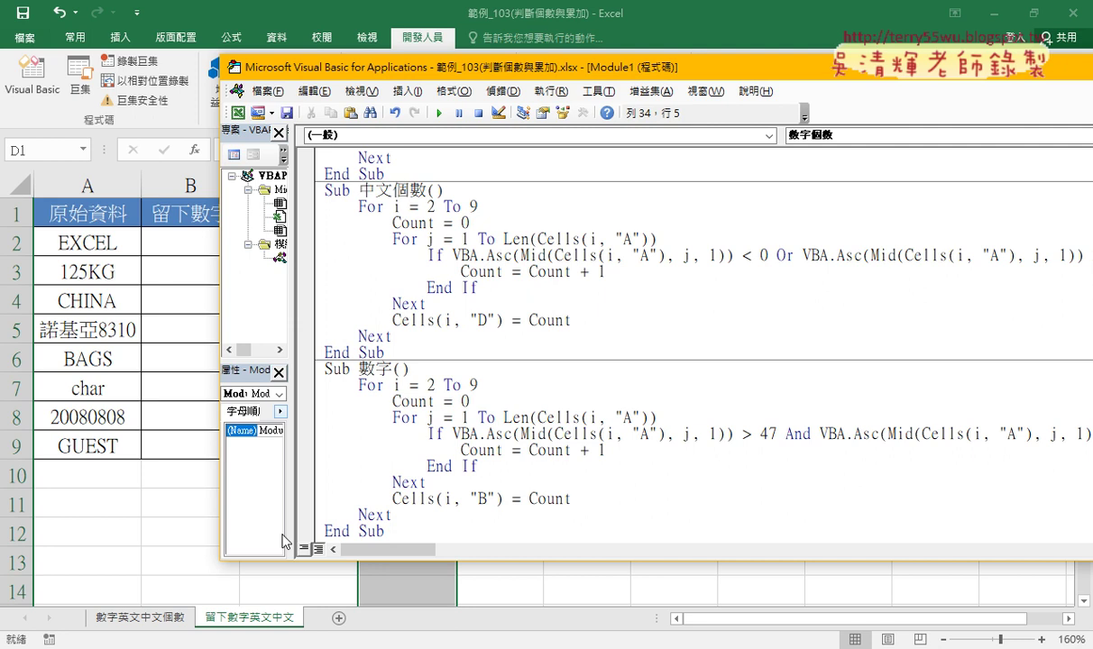
{"action": "type", "text": "ㄌㄧㄡ"}
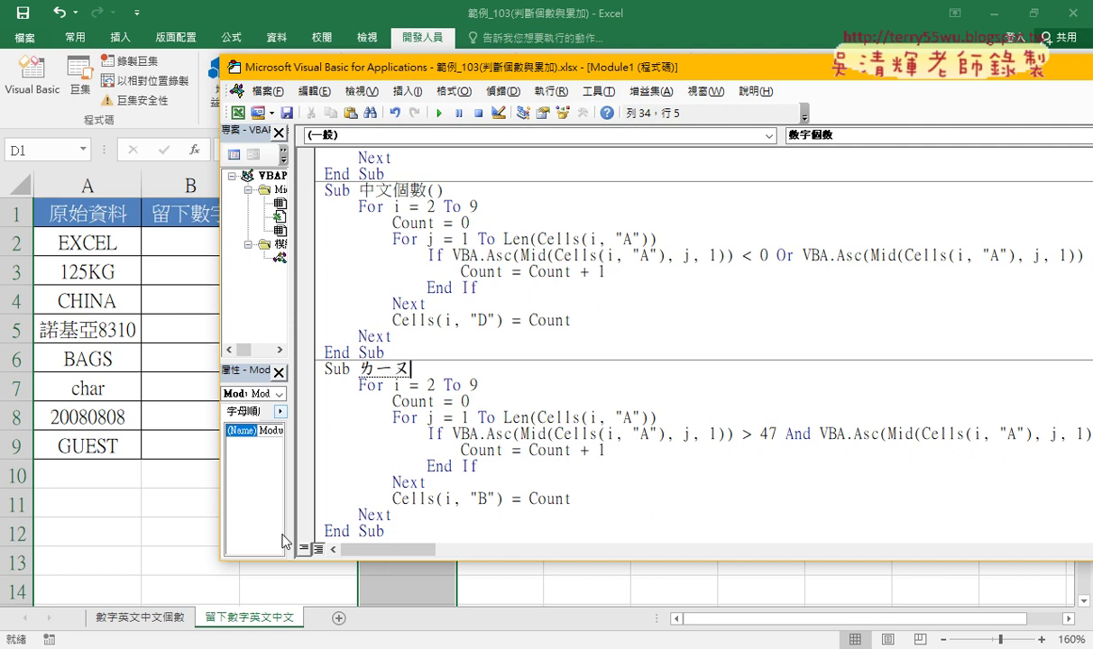
{"action": "type", "text": "ˊㄒㄧㄚˋㄕㄨ"}
{"action": "type", "text": "ˋ"}
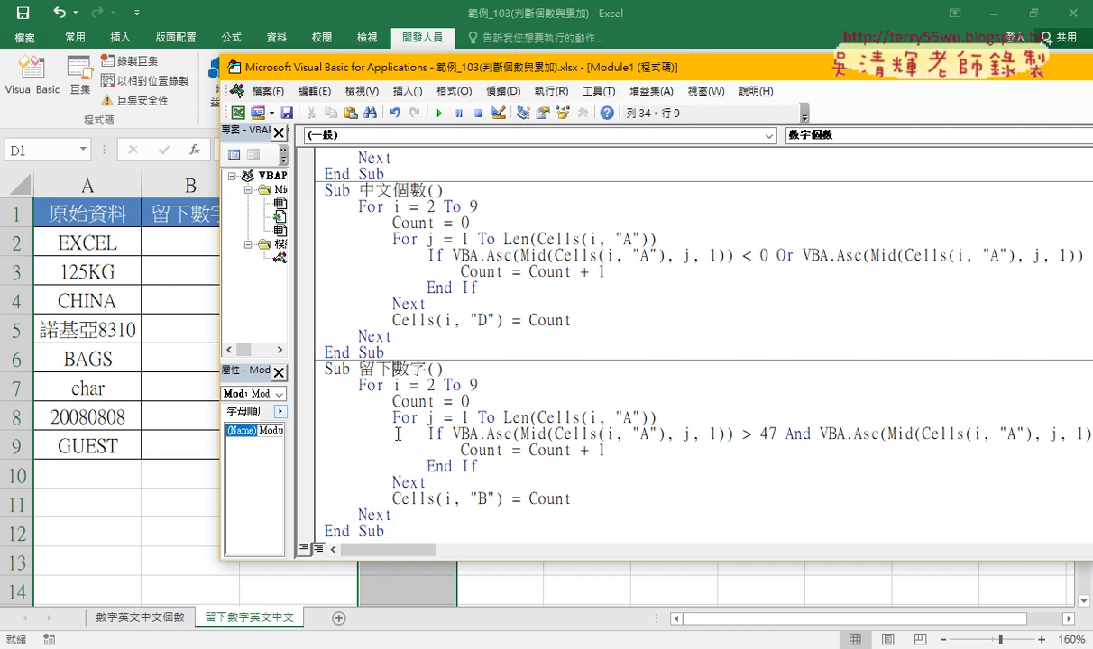
Replace the Count = 0 initialisation with S = "" in the 留下數字 macro.
{"action": "left_click_drag", "start_coordinate": [476, 63], "coordinate": [458, 51]}
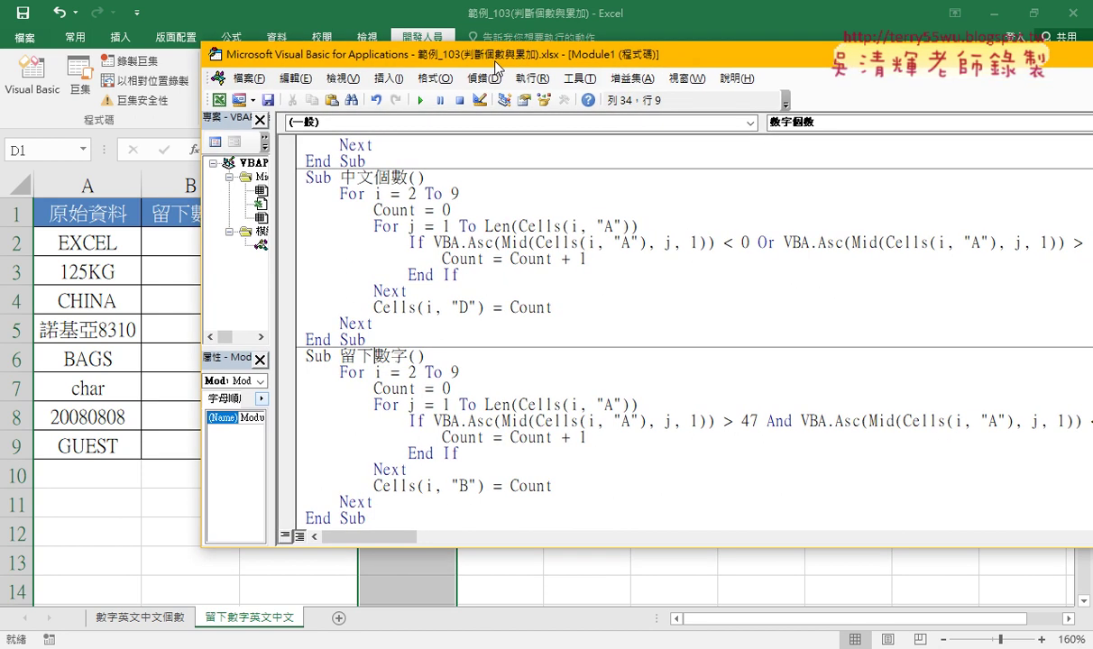
{"action": "left_click", "coordinate": [401, 373]}
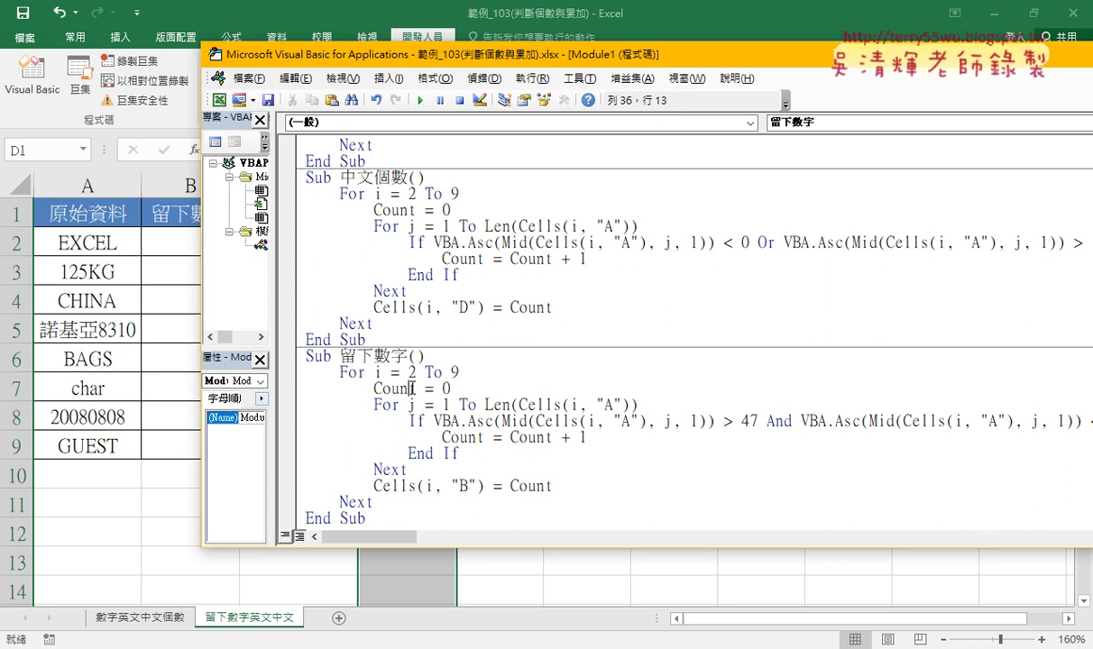
{"action": "left_click_drag", "start_coordinate": [449, 389], "coordinate": [320, 388]}
{"action": "left_click_drag", "start_coordinate": [450, 389], "coordinate": [374, 389]}
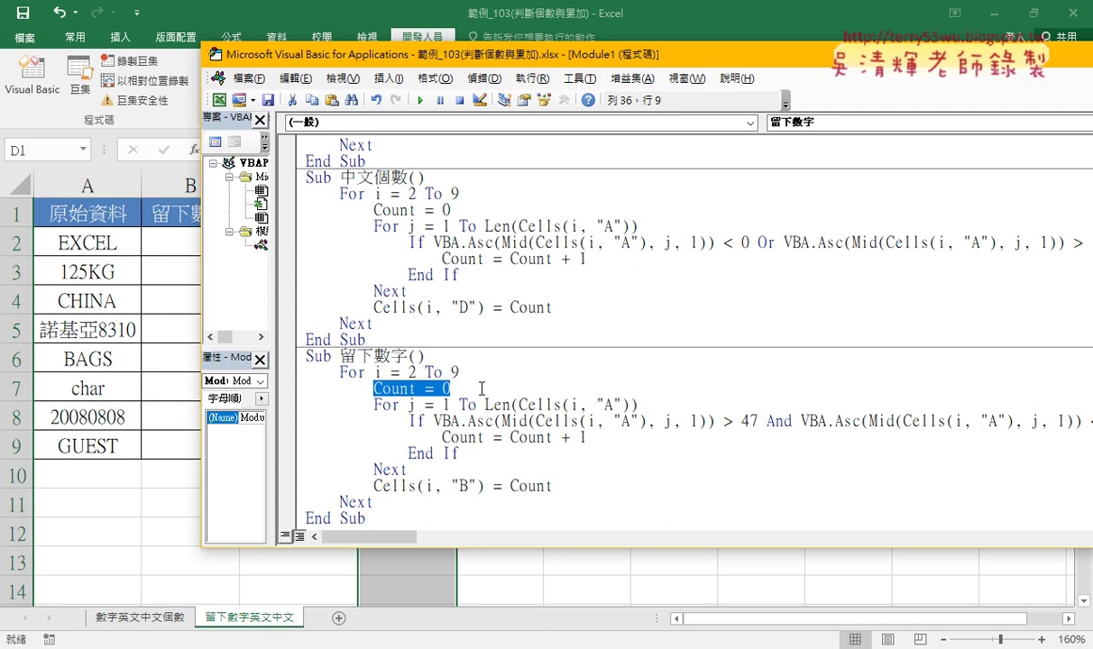
{"action": "type", "text": "S"}
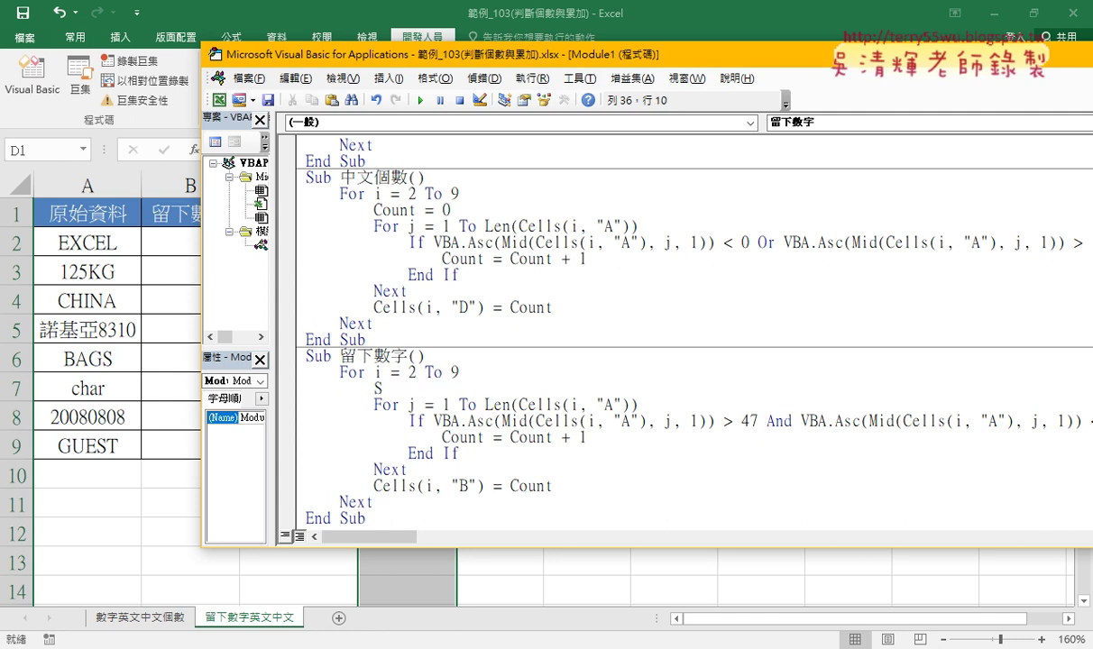
{"action": "type", "text": "儿"}
{"action": "key", "text": "BackSpace"}
{"action": "type", "text": "="}
{"action": "type", "text": "\"\""}
{"action": "left_click", "coordinate": [401, 422]}
{"action": "left_click_drag", "start_coordinate": [424, 387], "coordinate": [376, 387]}
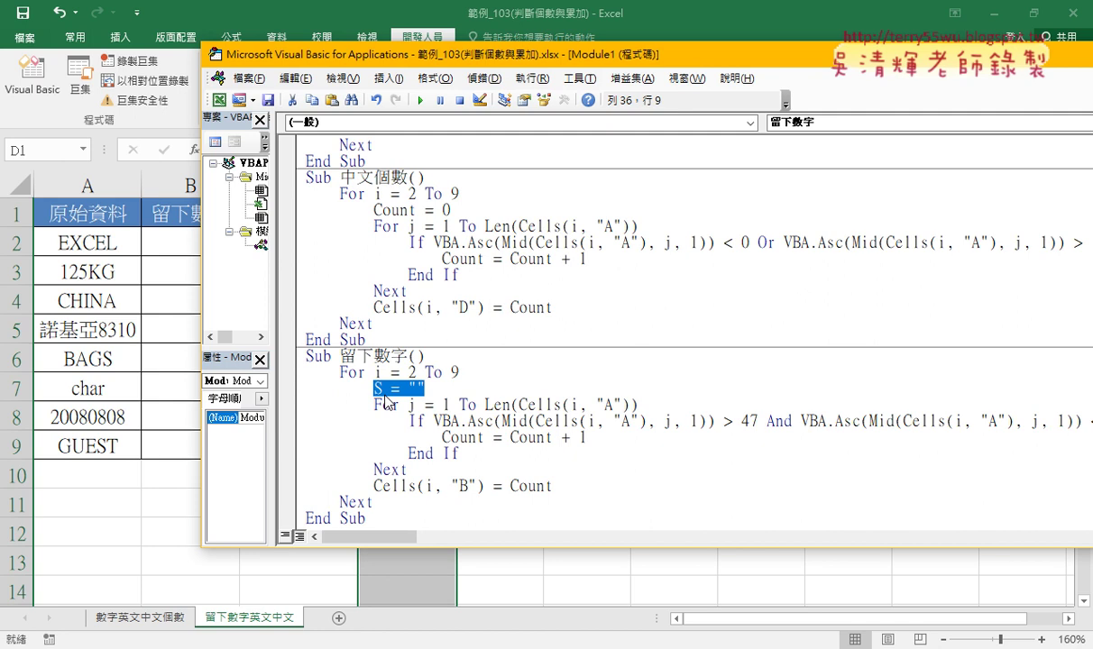
Overwrite the Count = Count + 1 line with the unfinished S=S &.
{"action": "left_click", "coordinate": [724, 421]}
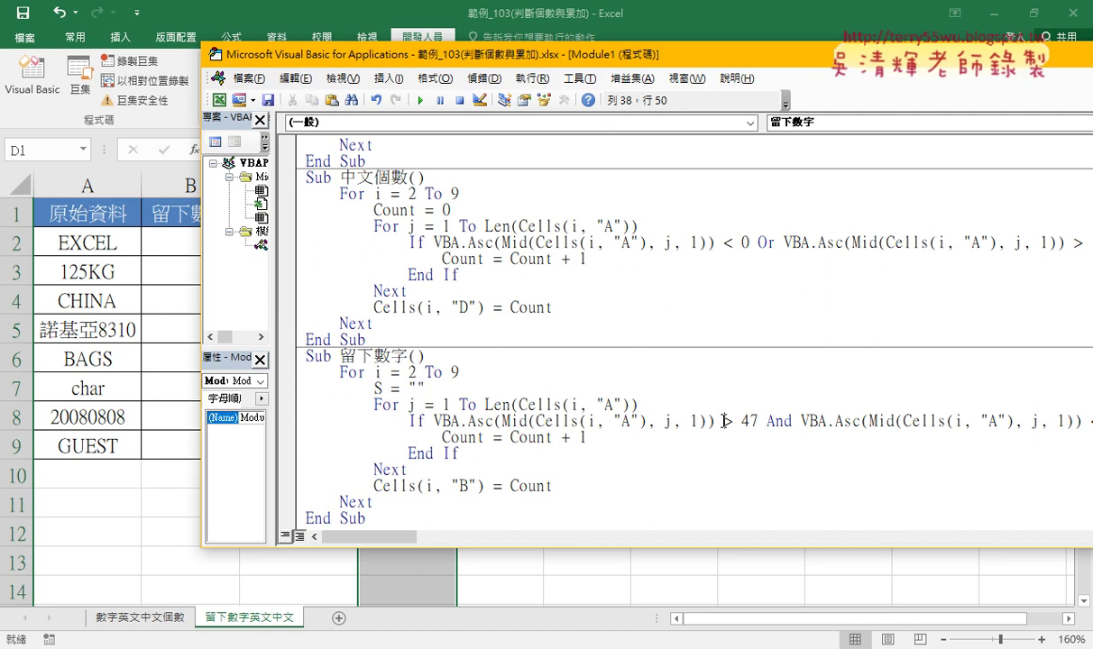
{"action": "left_click_drag", "start_coordinate": [434, 421], "coordinate": [467, 421]}
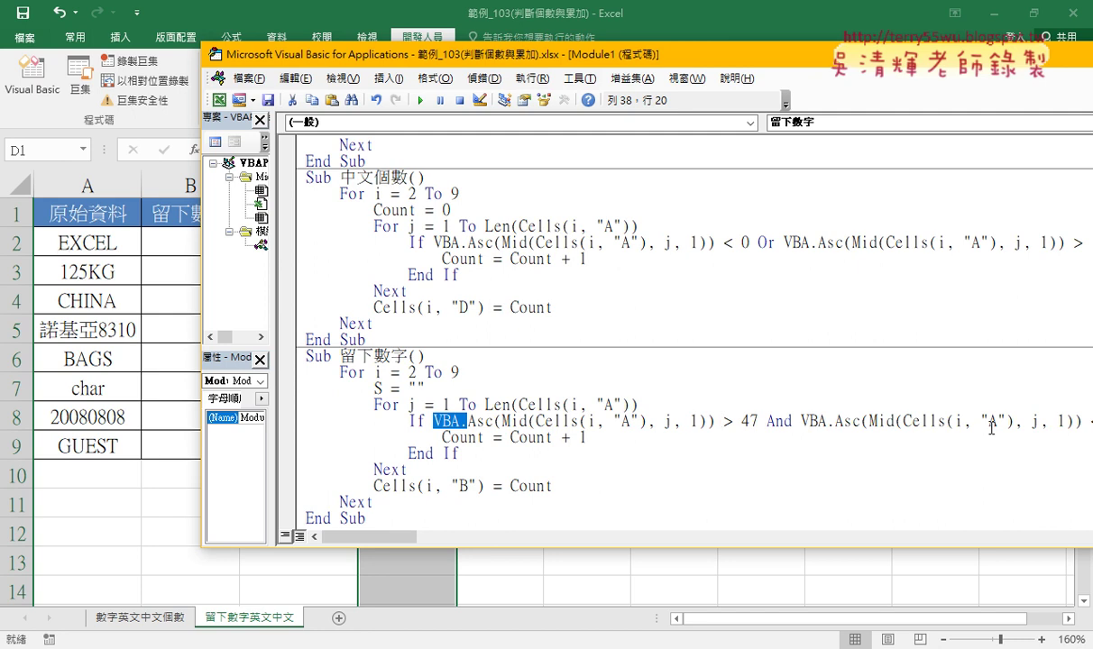
{"action": "mouse_move", "coordinate": [833, 67]}
{"action": "left_mouse_down"}
{"action": "mouse_move", "coordinate": [773, 66]}
{"action": "mouse_move", "coordinate": [813, 66]}
{"action": "left_mouse_up"}
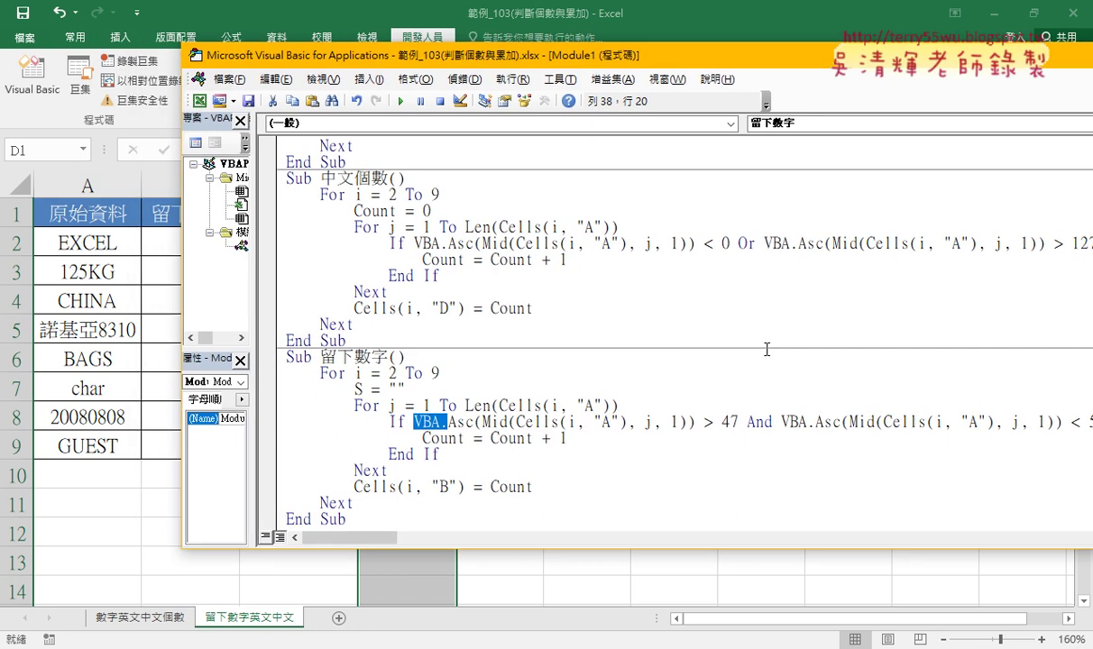
{"action": "left_click", "coordinate": [575, 439]}
{"action": "left_click_drag", "start_coordinate": [576, 440], "coordinate": [424, 440]}
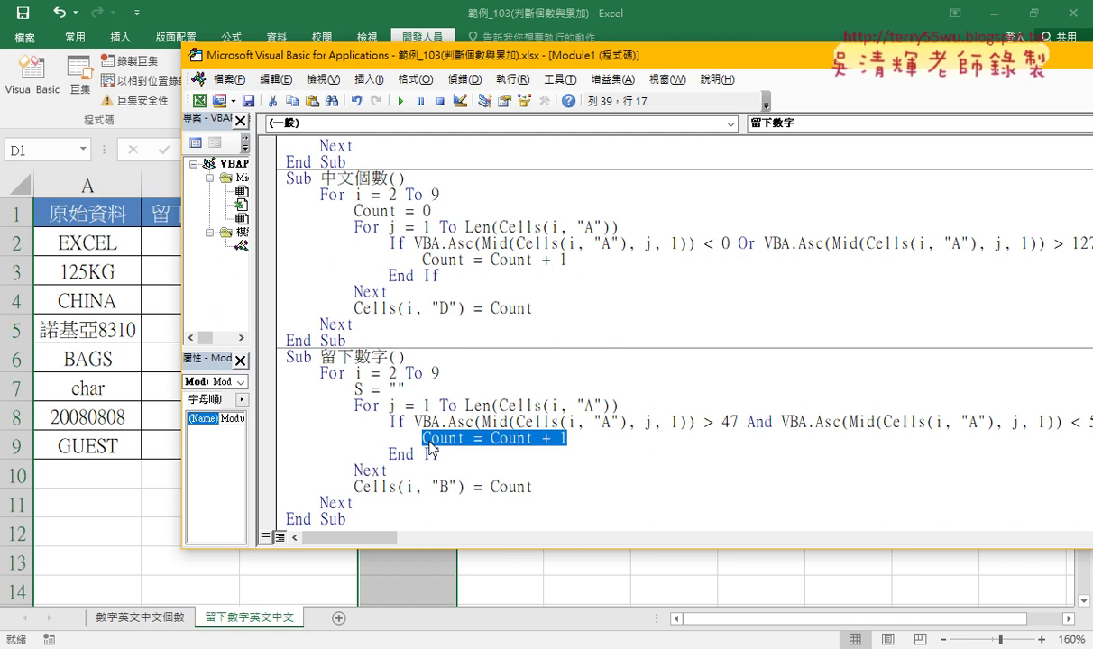
{"action": "type", "text": "S"}
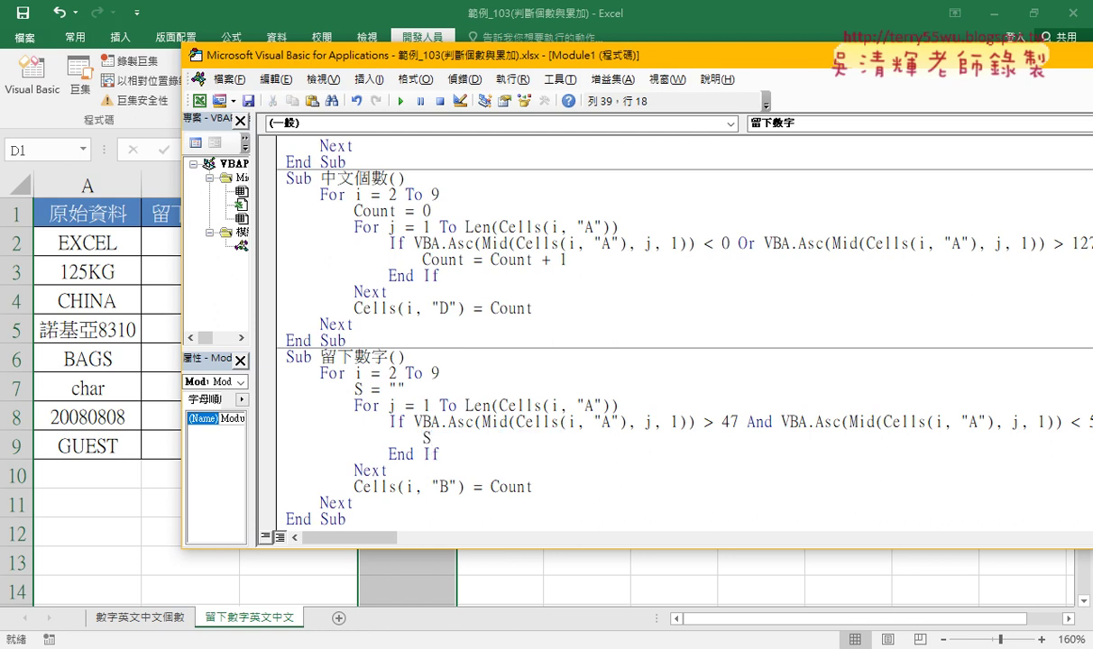
{"action": "type", "text": "="}
{"action": "type", "text": "S"}
{"action": "type", "text": " &"}
Dismiss the compile error and select the Mid(Cells(i, "A"), j, 1) expression.
{"action": "left_click", "coordinate": [484, 430]}
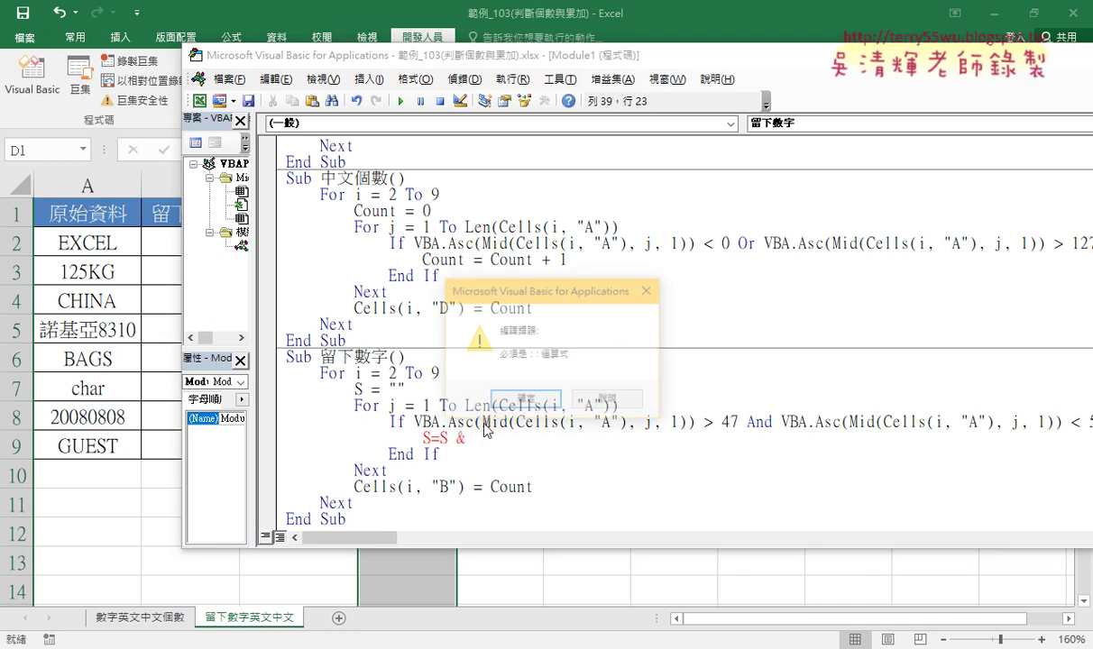
{"action": "left_click", "coordinate": [526, 398]}
{"action": "left_click_drag", "start_coordinate": [482, 421], "coordinate": [685, 421]}
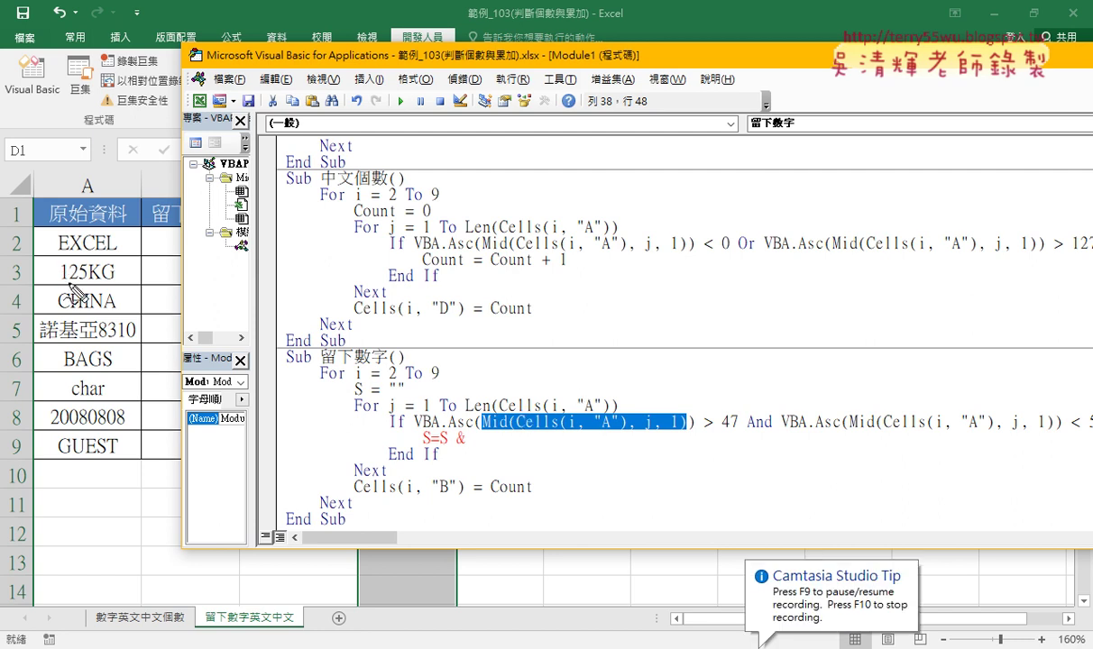
Sketch with the pen how 125KG's digits build "125" in S, then clear the annotations.
{"action": "left_click_drag", "start_coordinate": [73, 287], "coordinate": [550, 402]}
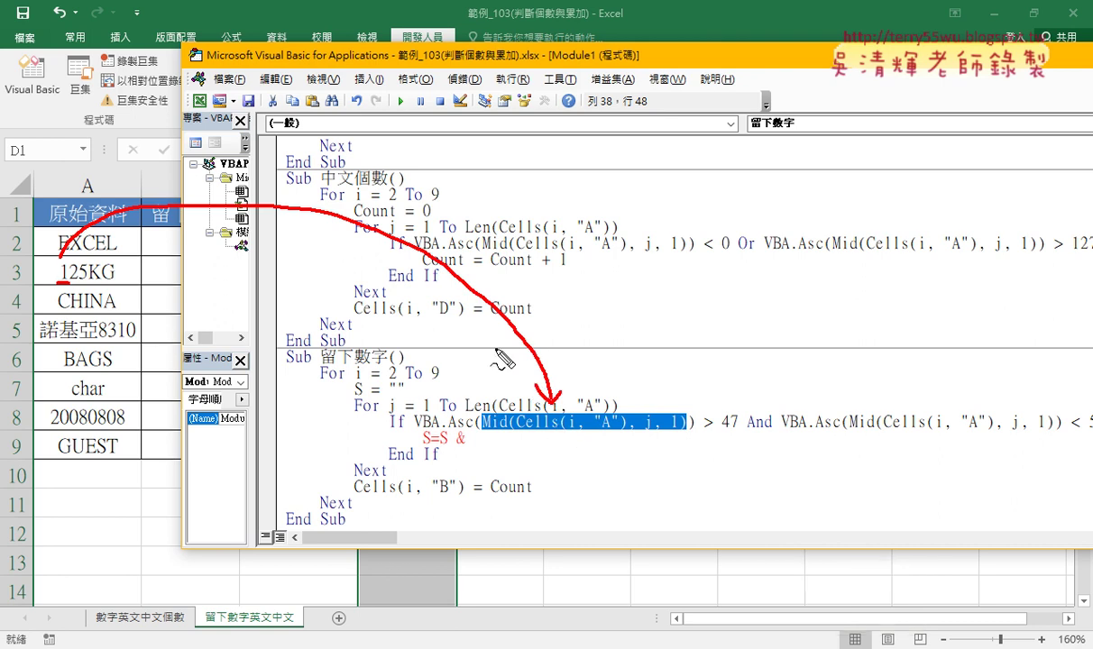
{"action": "left_click_drag", "start_coordinate": [598, 411], "coordinate": [598, 431]}
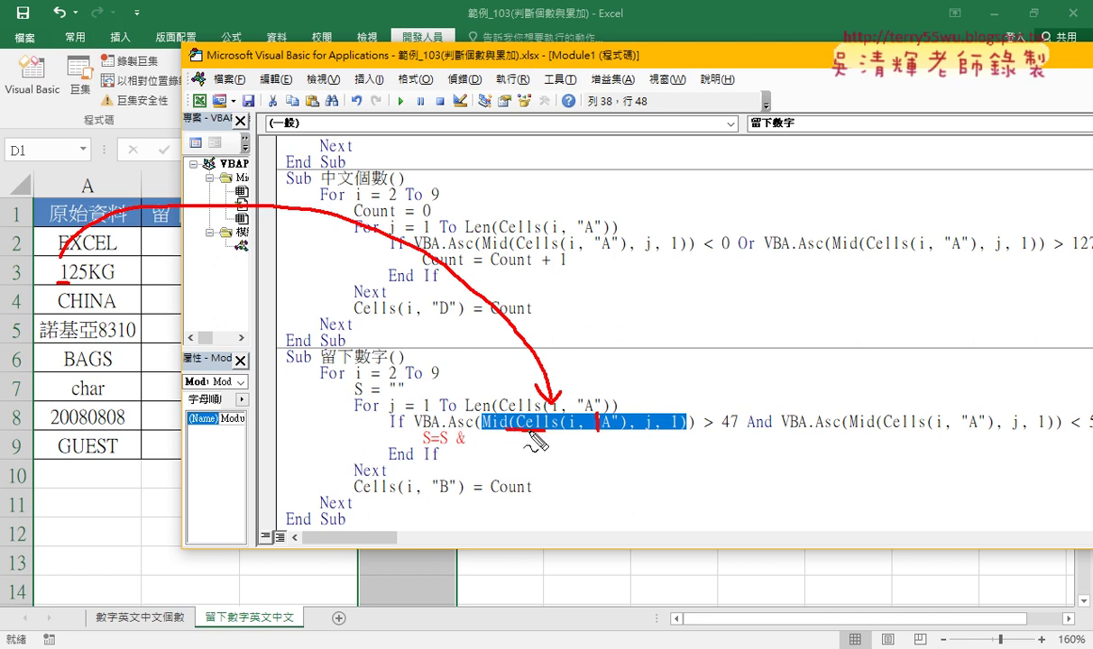
{"action": "mouse_move", "coordinate": [505, 430]}
{"action": "left_mouse_down"}
{"action": "mouse_move", "coordinate": [475, 445]}
{"action": "mouse_move", "coordinate": [489, 447]}
{"action": "left_mouse_up"}
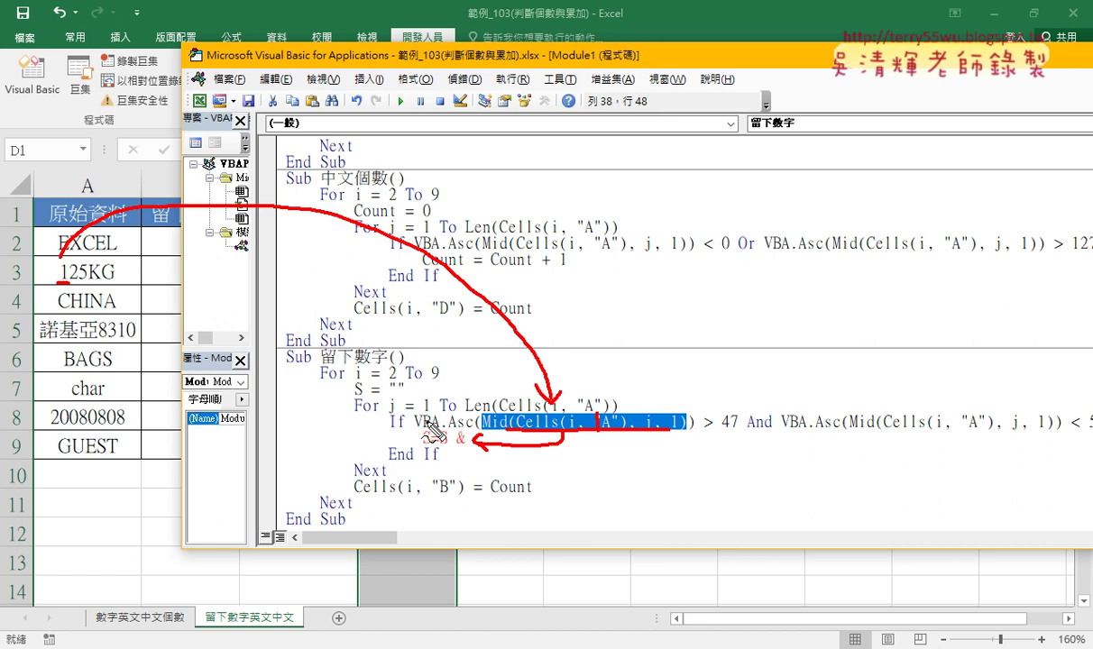
{"action": "left_click_drag", "start_coordinate": [354, 394], "coordinate": [366, 394]}
{"action": "left_click_drag", "start_coordinate": [609, 280], "coordinate": [609, 316]}
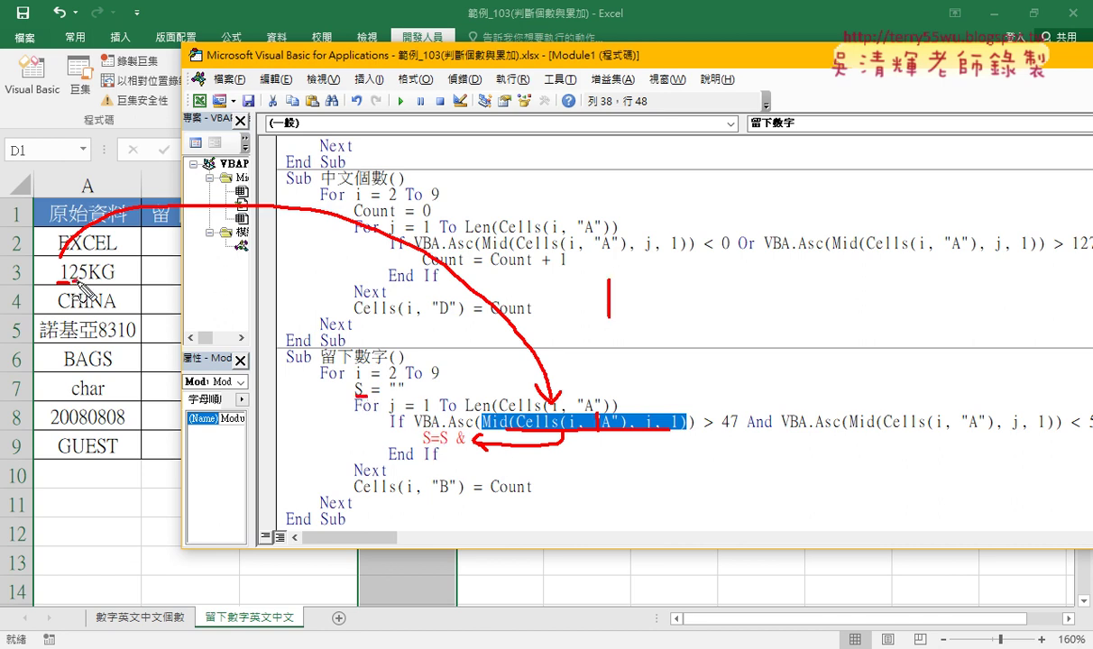
{"action": "left_click_drag", "start_coordinate": [620, 294], "coordinate": [645, 310]}
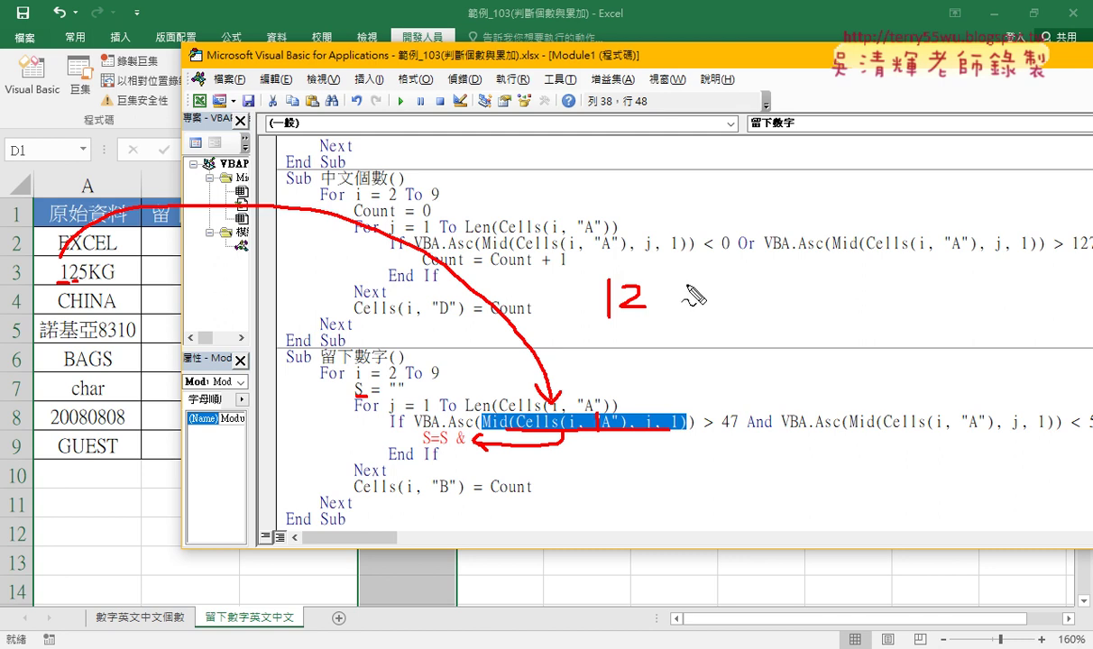
{"action": "left_click_drag", "start_coordinate": [711, 282], "coordinate": [668, 310]}
{"action": "left_click_drag", "start_coordinate": [562, 264], "coordinate": [573, 276]}
{"action": "left_click_drag", "start_coordinate": [718, 260], "coordinate": [716, 272]}
{"action": "left_click_drag", "start_coordinate": [753, 261], "coordinate": [745, 285]}
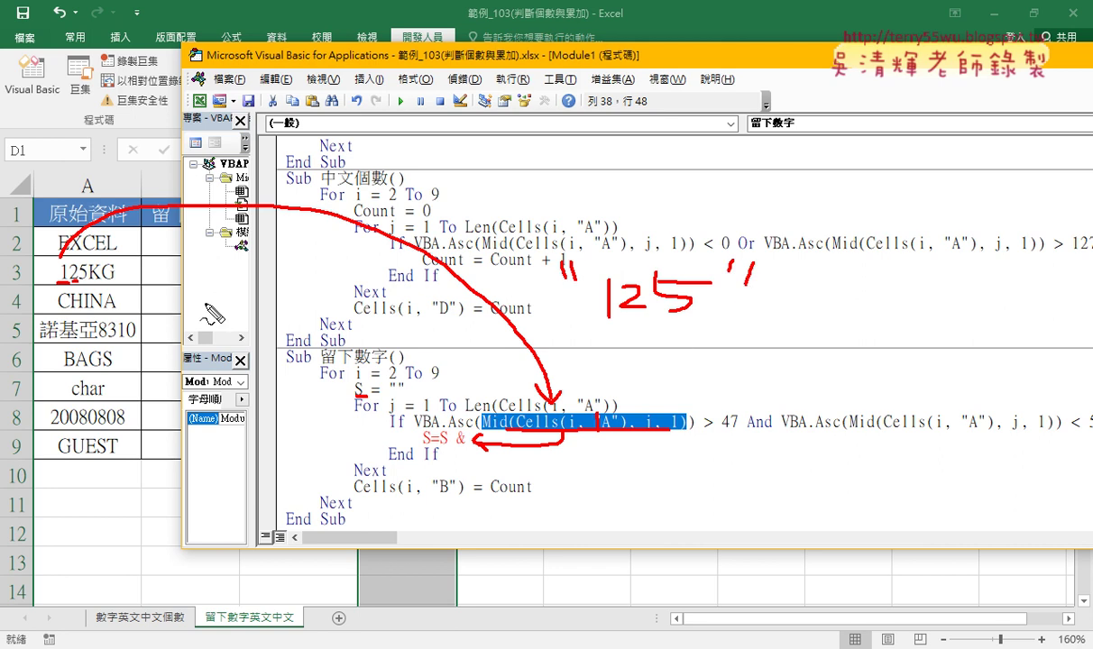
{"action": "left_click_drag", "start_coordinate": [174, 288], "coordinate": [171, 283]}
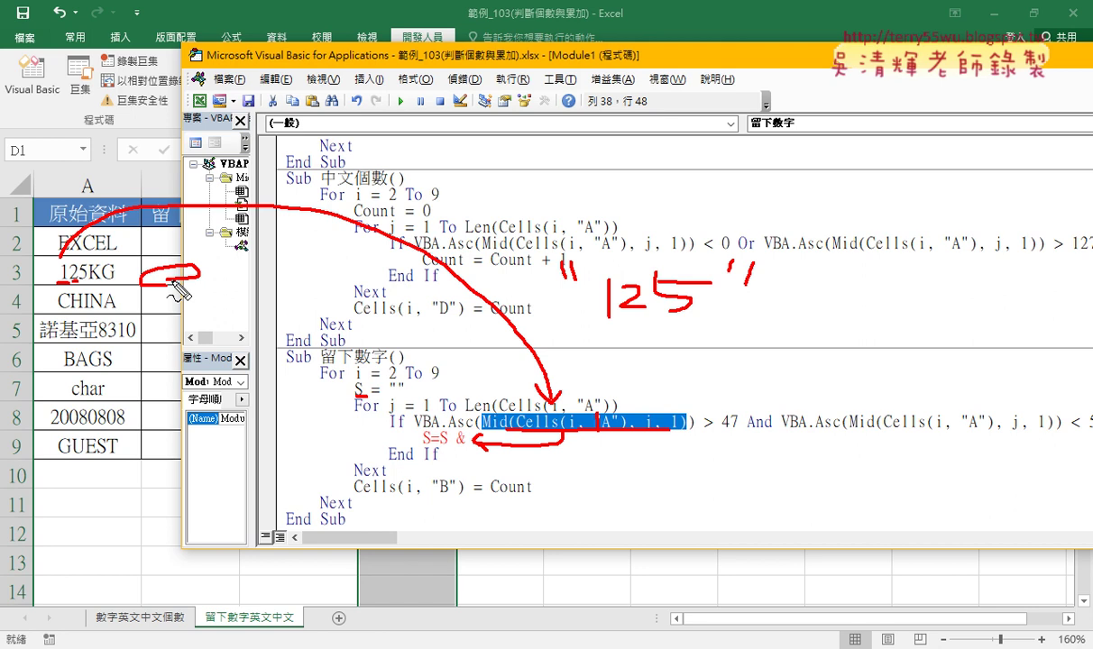
{"action": "key", "text": "Escape"}
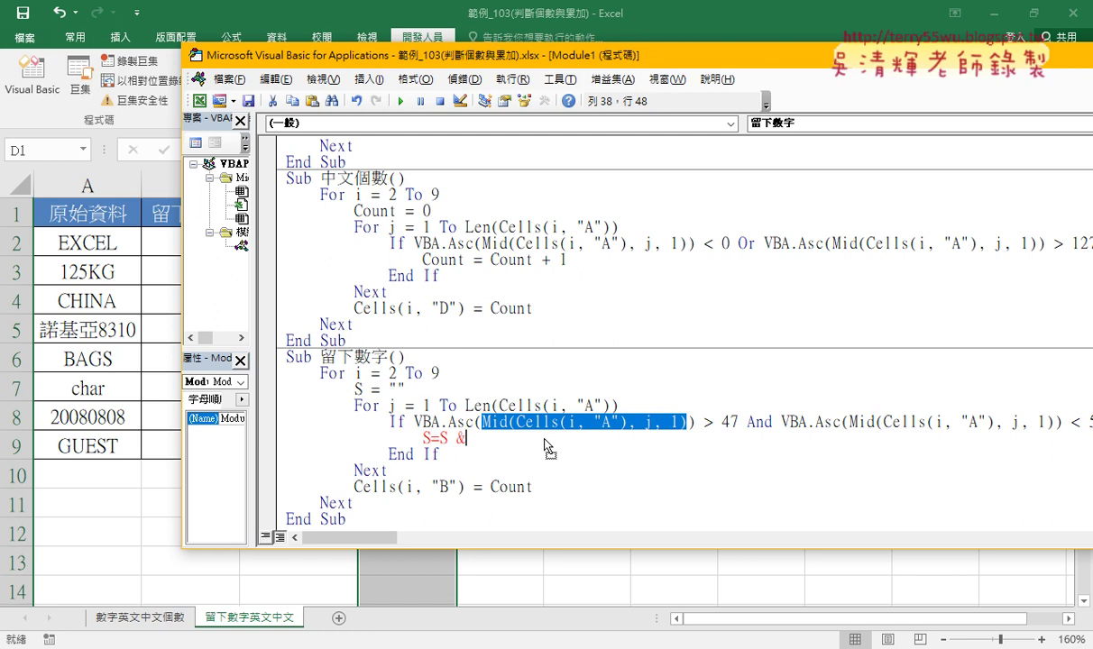
Append Mid(Cells(i, "A"), j, 1) after S=S & and change Cells(i, "B") = Count to S.
{"action": "left_click_drag", "start_coordinate": [546, 441], "coordinate": [541, 442]}
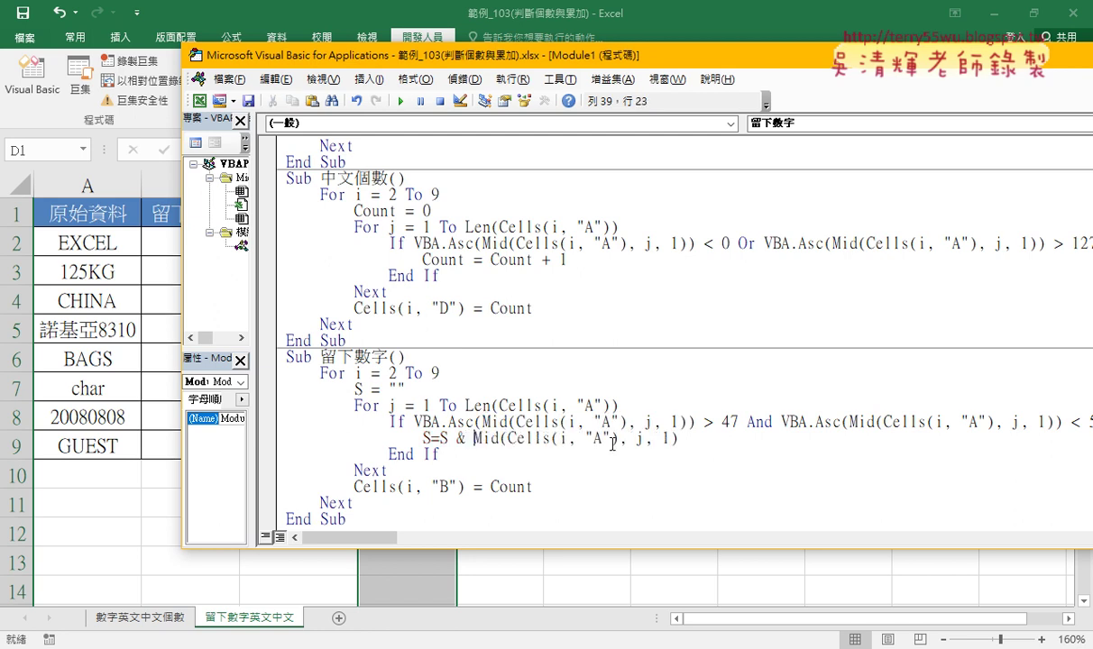
{"action": "left_click_drag", "start_coordinate": [678, 439], "coordinate": [474, 439]}
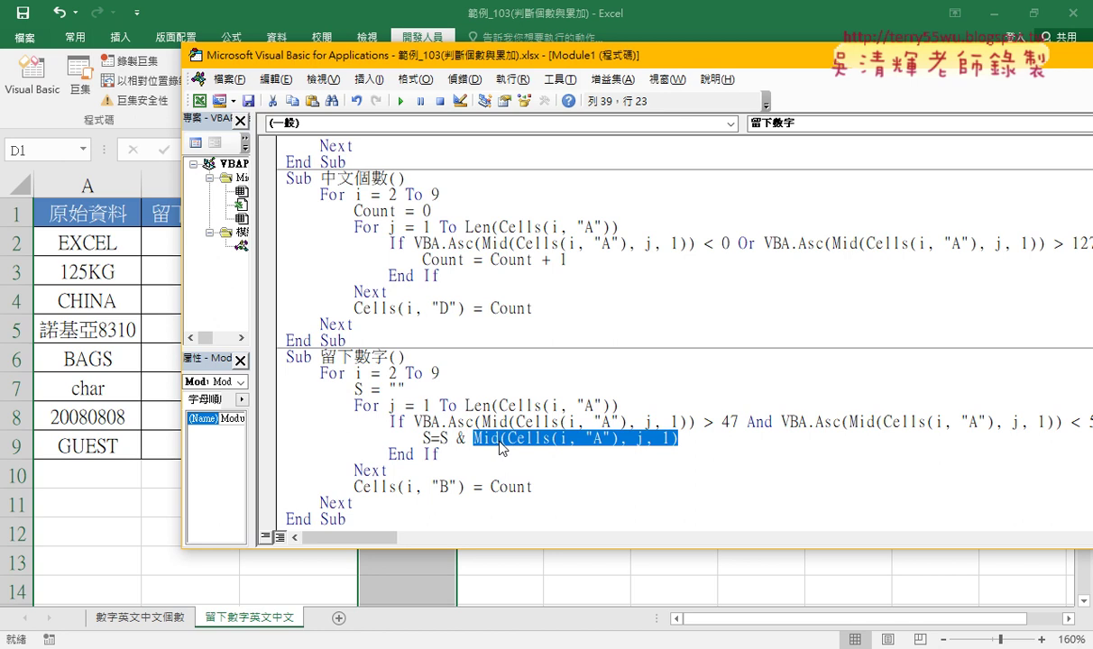
{"action": "left_click_drag", "start_coordinate": [533, 487], "coordinate": [492, 487]}
{"action": "type", "text": "S"}
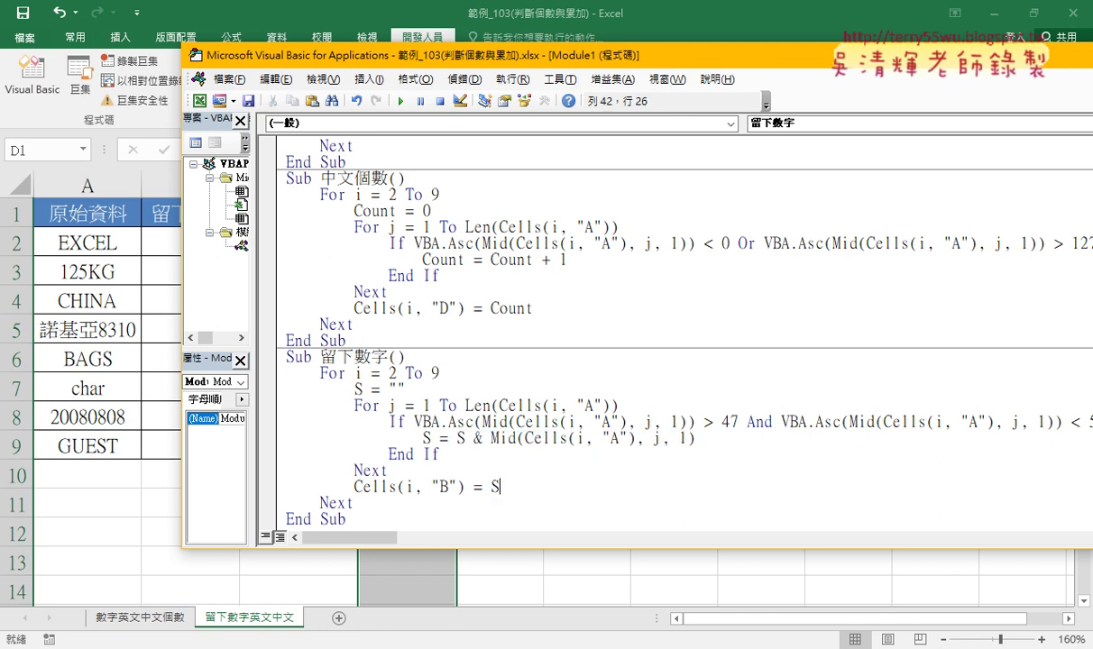
{"action": "left_click", "coordinate": [444, 524]}
{"action": "left_click_drag", "start_coordinate": [462, 56], "coordinate": [572, 59]}
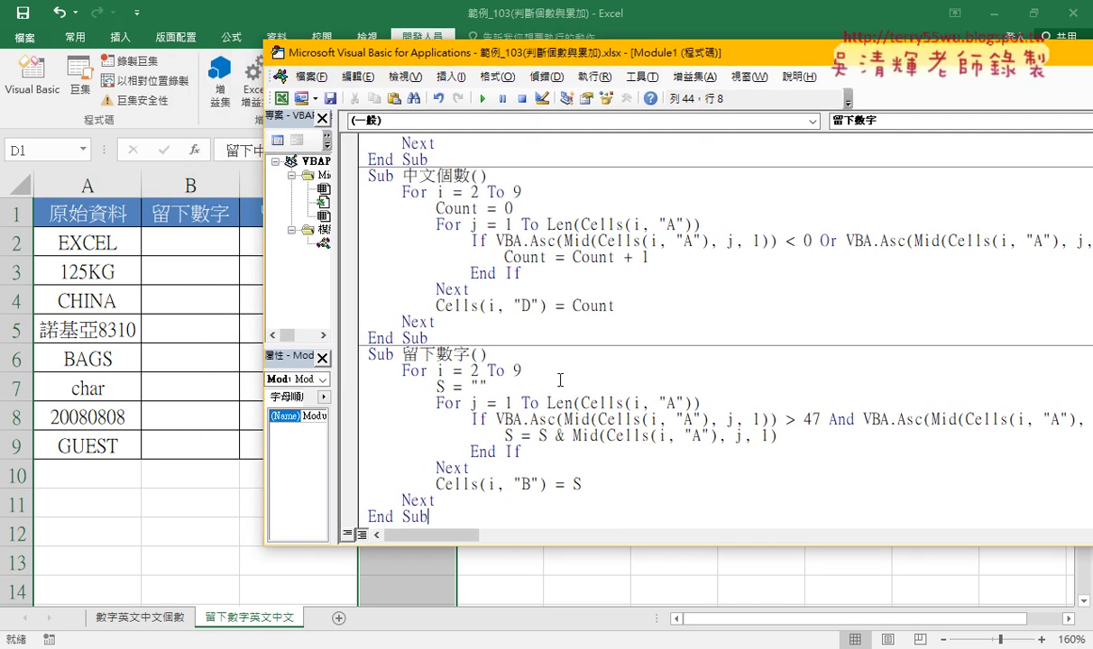
{"action": "left_click_drag", "start_coordinate": [430, 362], "coordinate": [403, 364]}
{"action": "left_click_drag", "start_coordinate": [486, 394], "coordinate": [437, 394]}
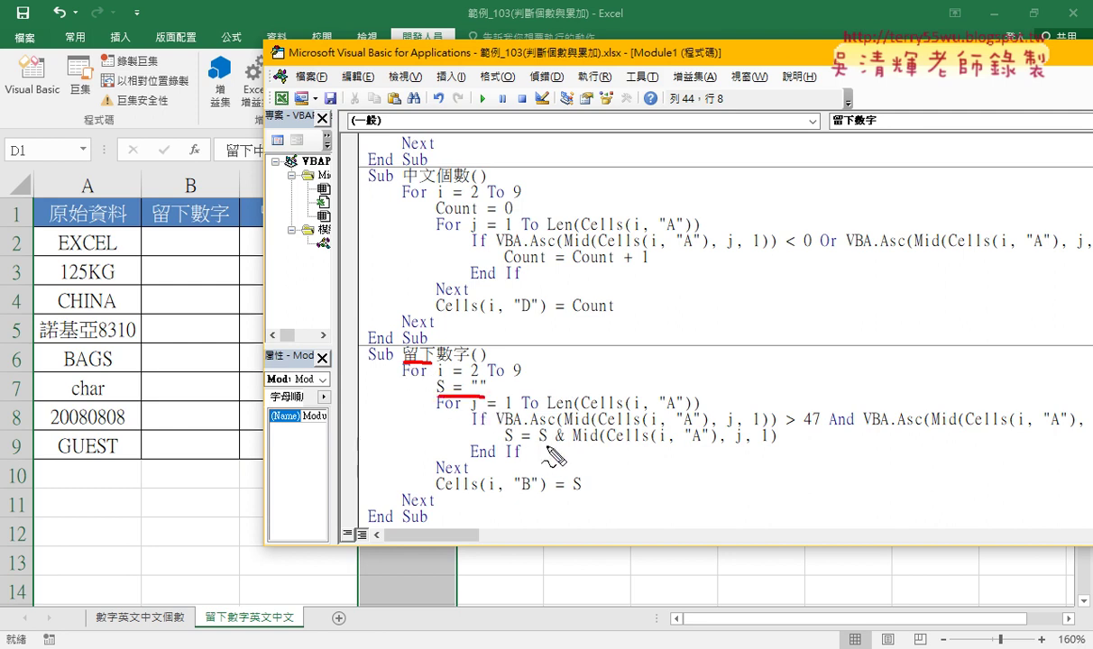
{"action": "left_click_drag", "start_coordinate": [566, 442], "coordinate": [505, 444]}
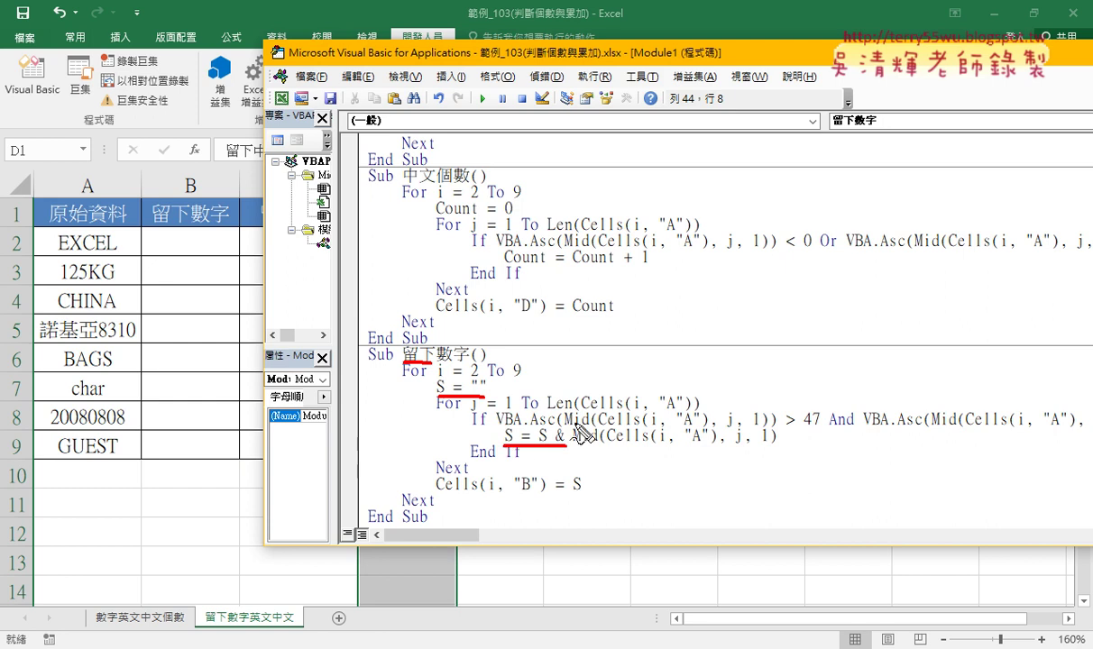
{"action": "left_click_drag", "start_coordinate": [571, 421], "coordinate": [766, 421]}
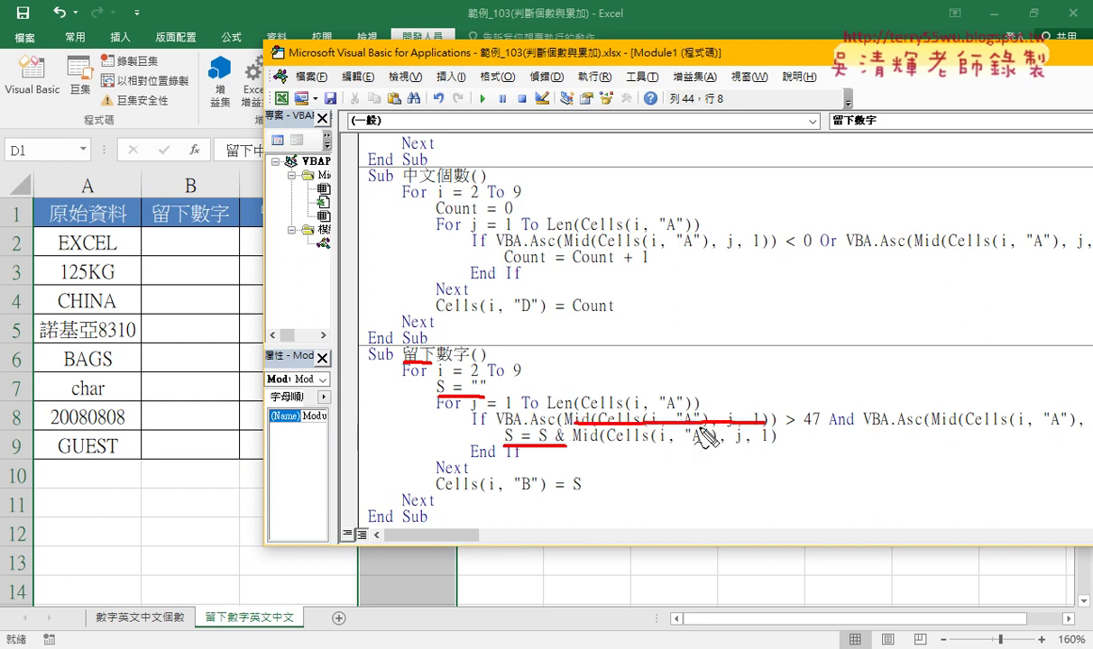
{"action": "left_click_drag", "start_coordinate": [591, 494], "coordinate": [568, 495]}
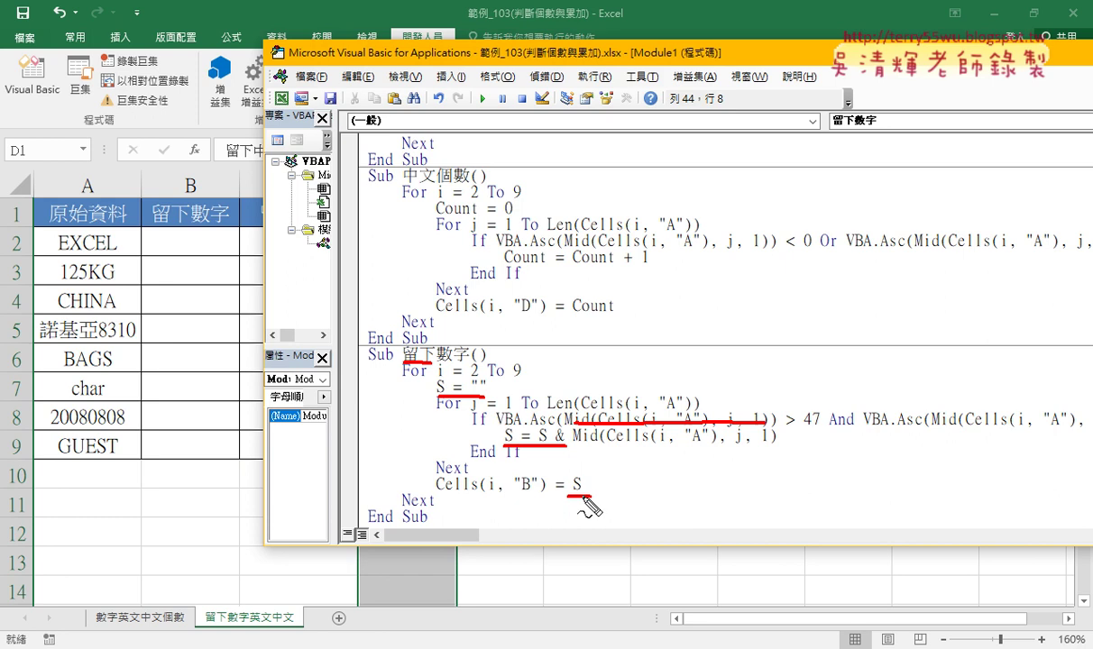
{"action": "key", "text": "Escape"}
Run the 留下數字 macro, filling column B with 125, 8310 and 20080808.
{"action": "left_click", "coordinate": [539, 451]}
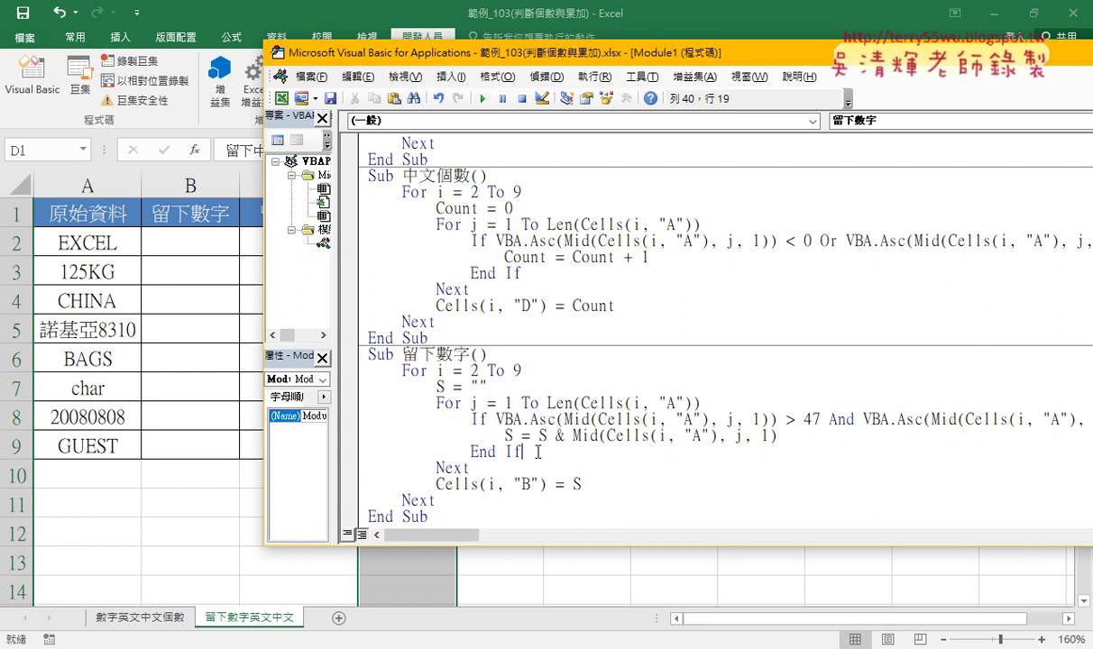
{"action": "left_click", "coordinate": [483, 98]}
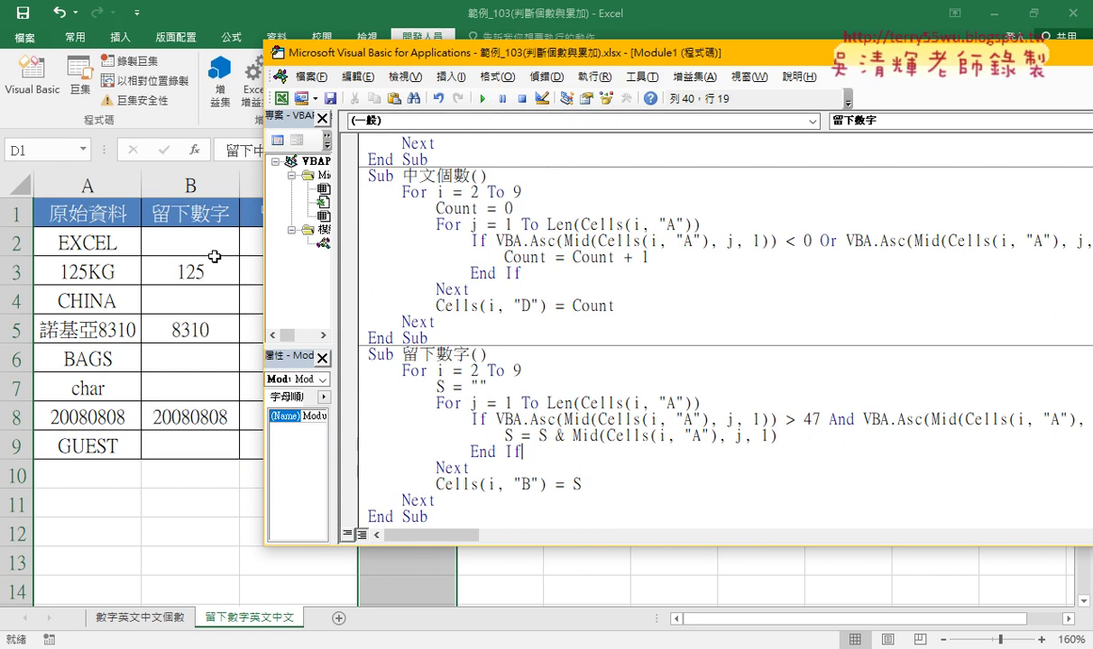